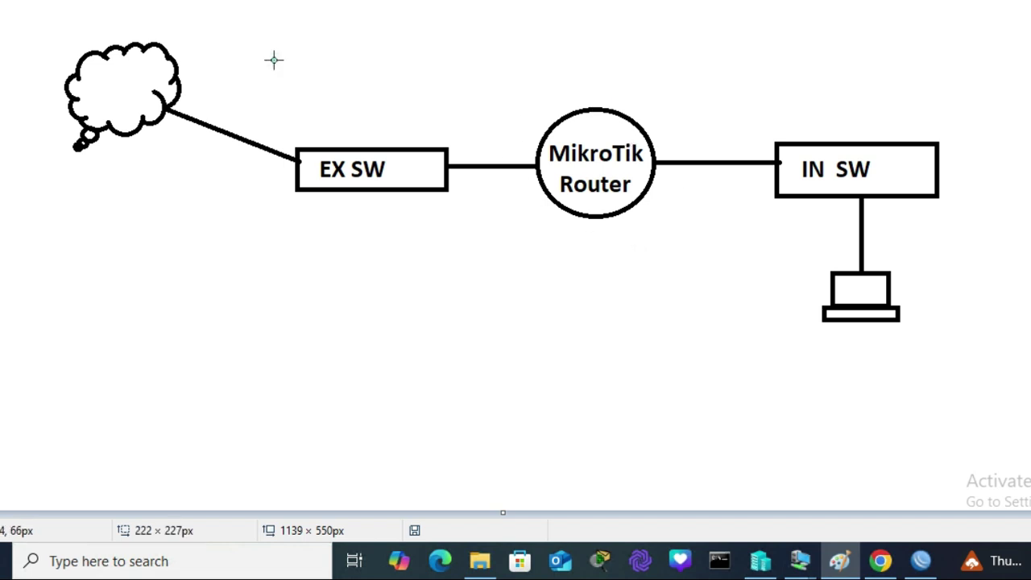
Step: Outline the EX SW switch and the router port facing it with red rectangles in the network diagram
left_click_drag(272, 60, 484, 265)
left_click(548, 266)
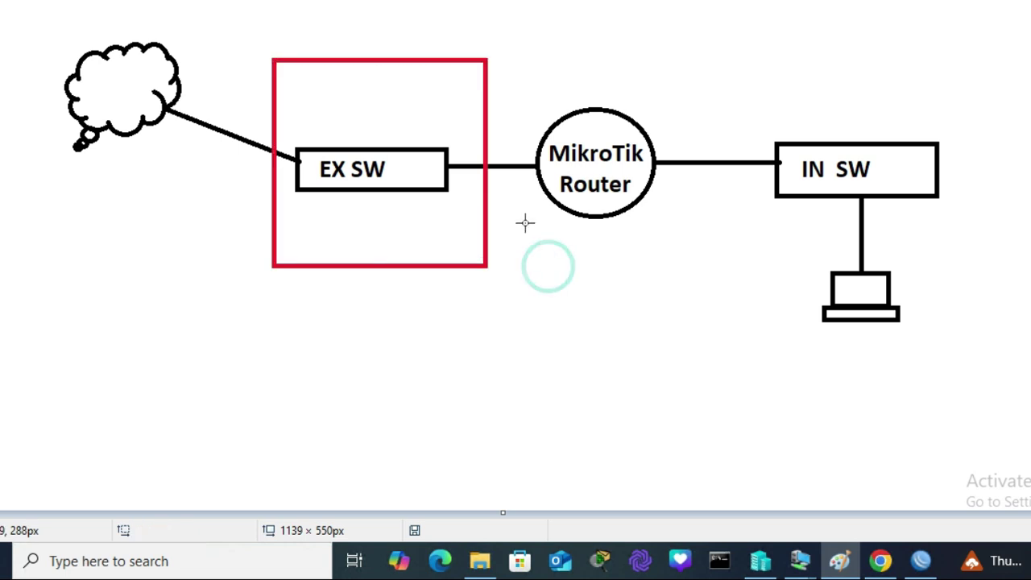
left_click_drag(513, 149, 540, 174)
left_click(704, 216)
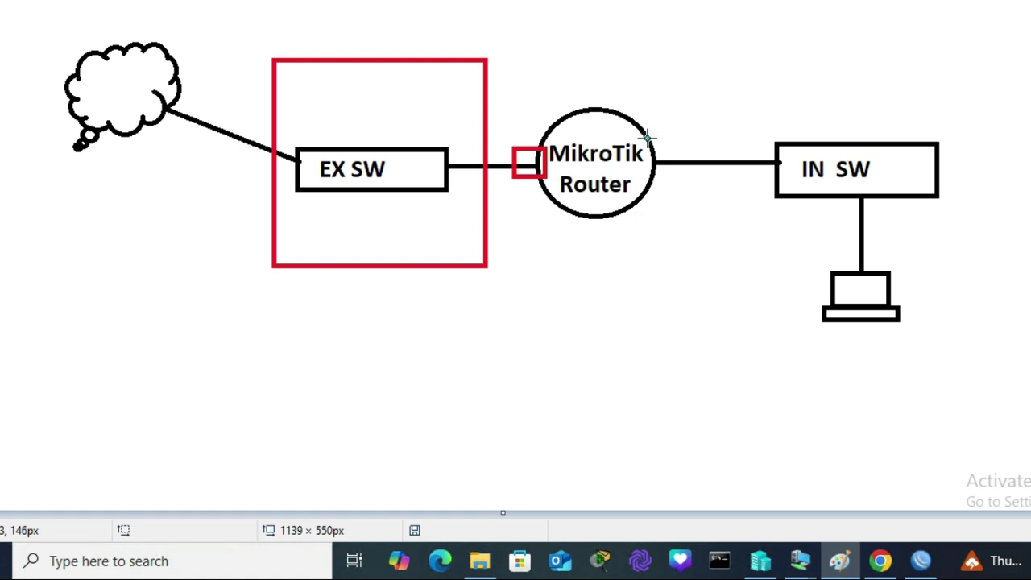
Step: Outline the router port facing IN SW, the IN SW switch and the computer below it with separate red rectangles
left_click_drag(648, 139, 679, 180)
left_click_drag(757, 117, 950, 218)
left_click(972, 253)
left_click_drag(800, 248, 932, 339)
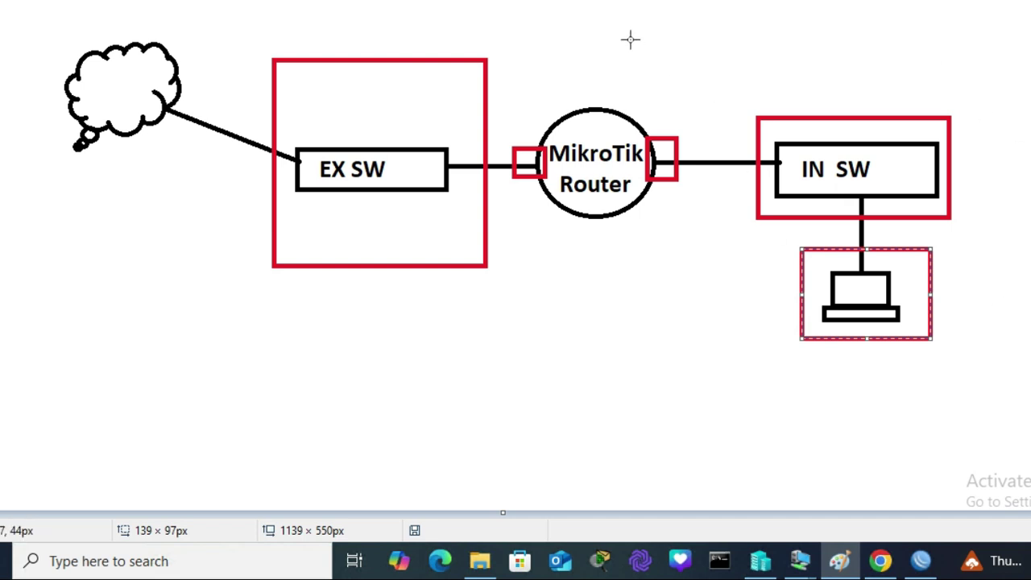
Step: Enclose the internal side in a large red rectangle labelled LAN and the external side in one labelled WAN
left_click_drag(630, 37, 997, 392)
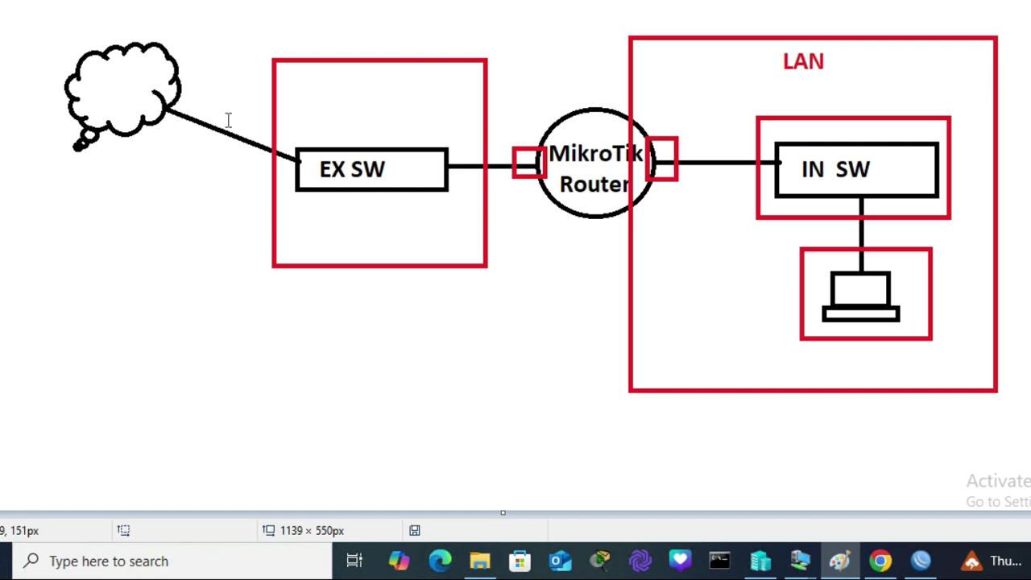
left_click_drag(37, 24, 562, 296)
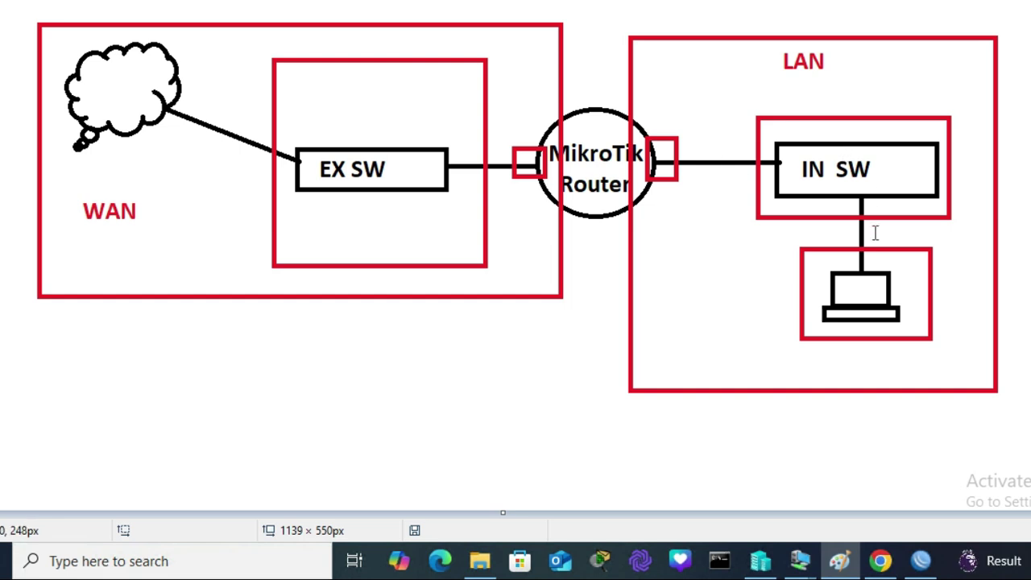
Step: Write the network address 192.168.10.0/24 below the LAN label and label the cloud Host
left_click(682, 81)
type("192.1")
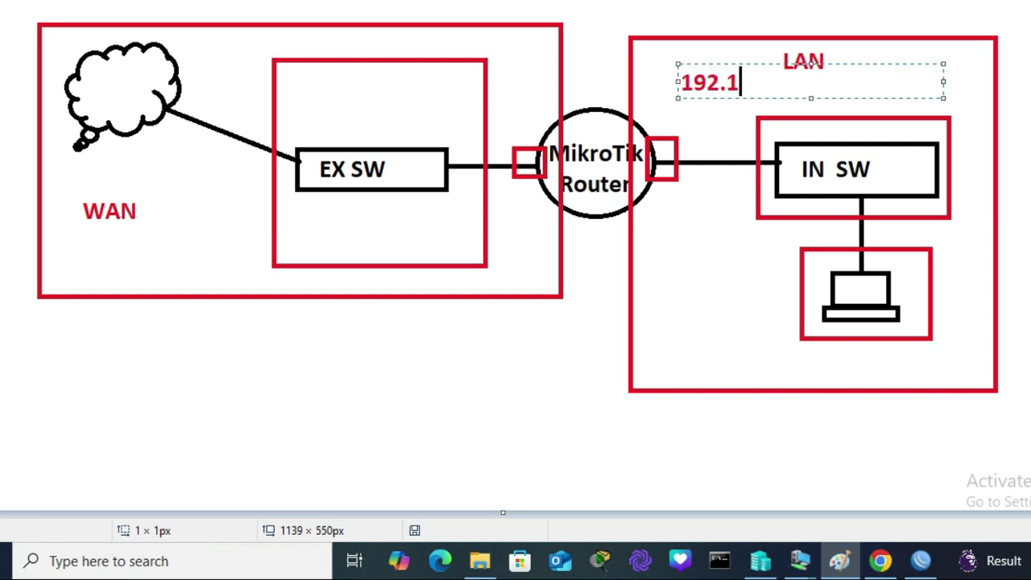
type("68.10")
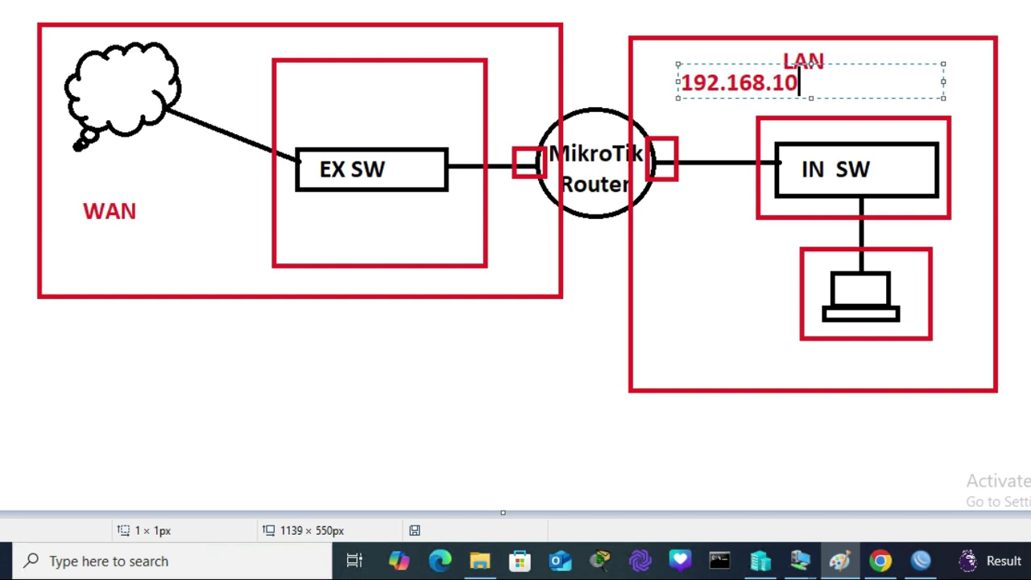
type(".0/24")
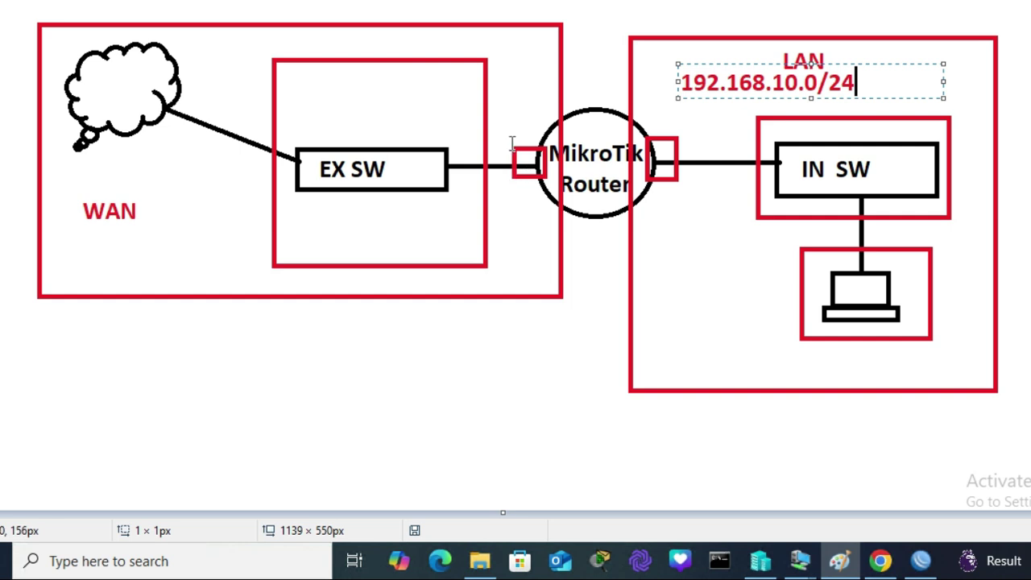
left_click(87, 84)
type("Host")
Step: Add a text list below the router reading DHCP Client, IP Config to LAN, DHCP Server for LAN, NAT and Default Route
left_click(435, 313)
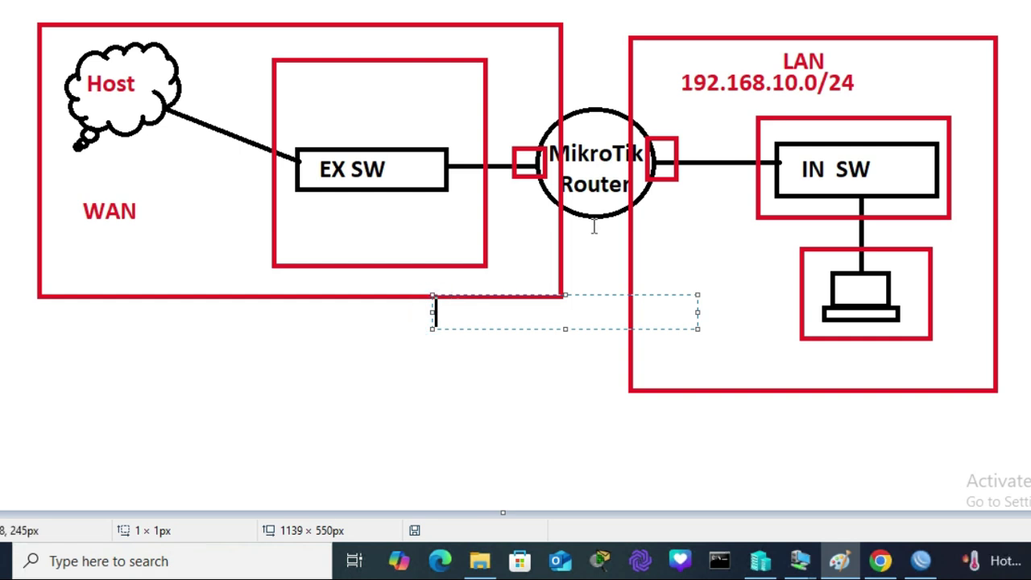
type("DHCP Client")
key("Return")
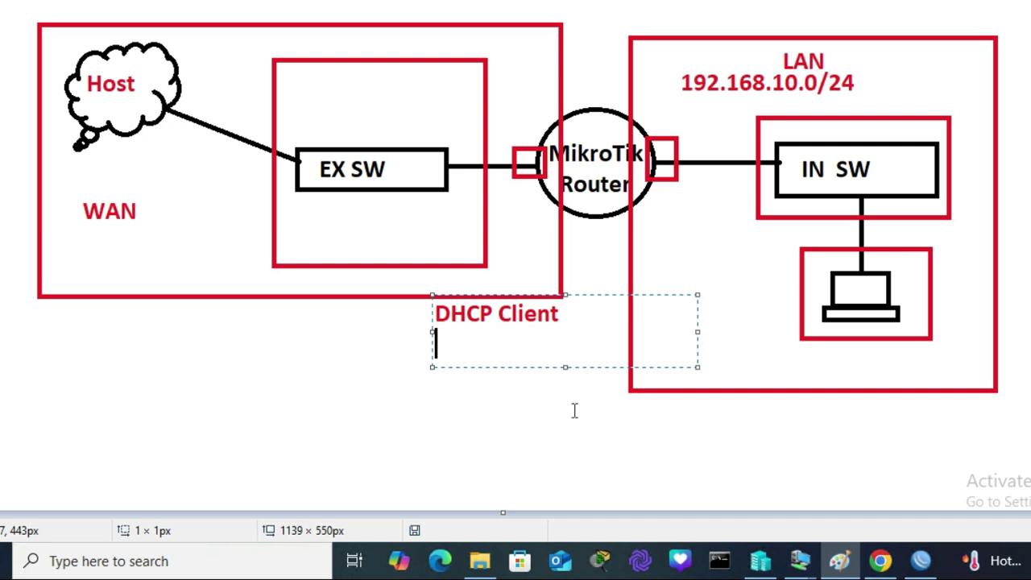
type("IP Config to LAN")
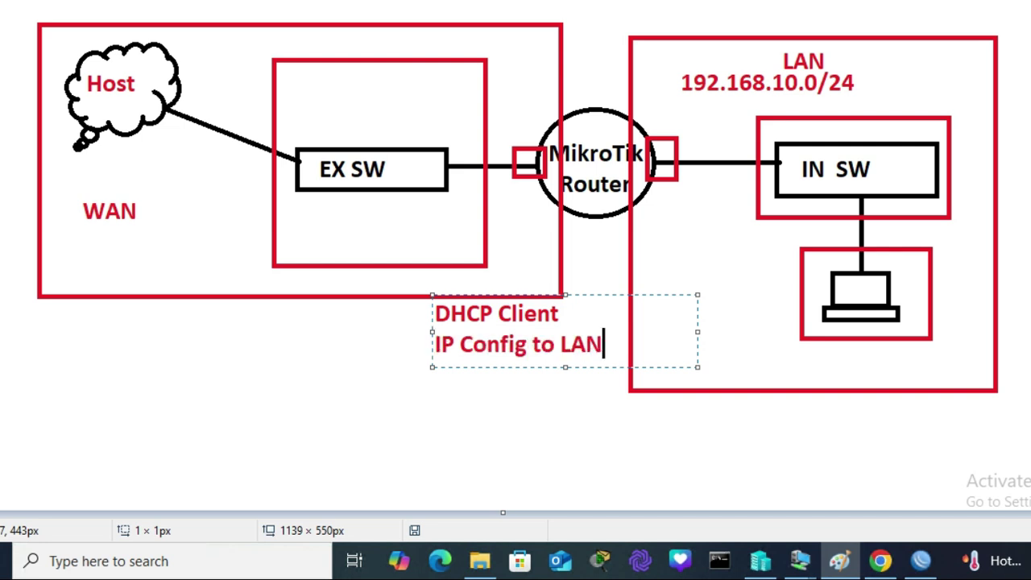
key("Return")
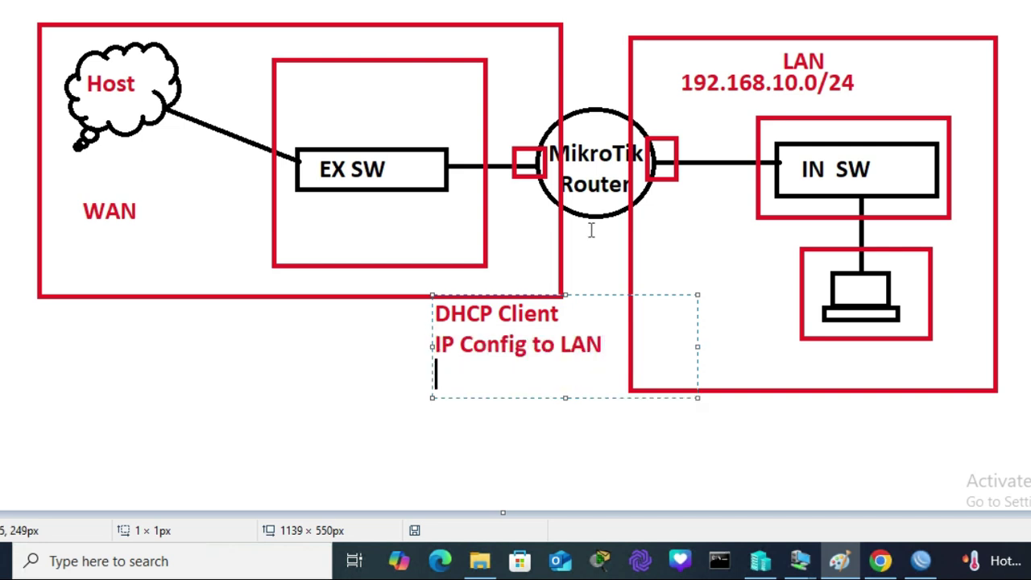
type("DHCP Server")
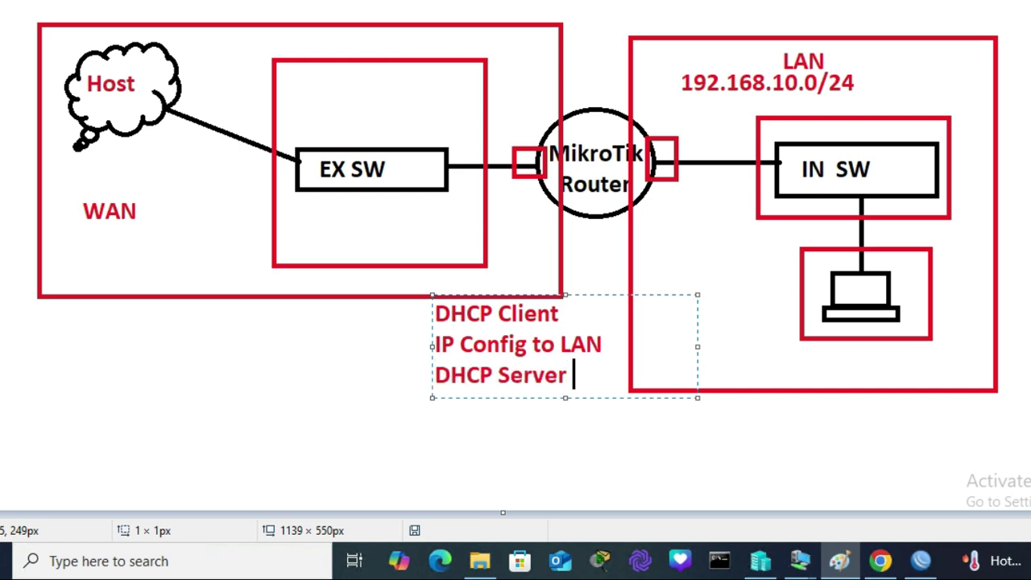
type(" for LAN")
key("Return")
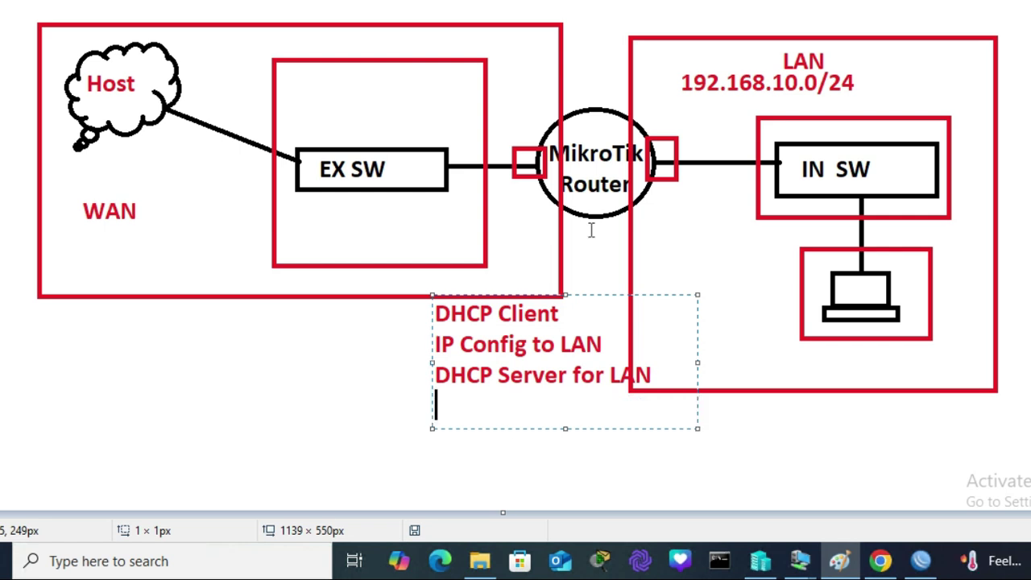
type("NAT")
key("Return")
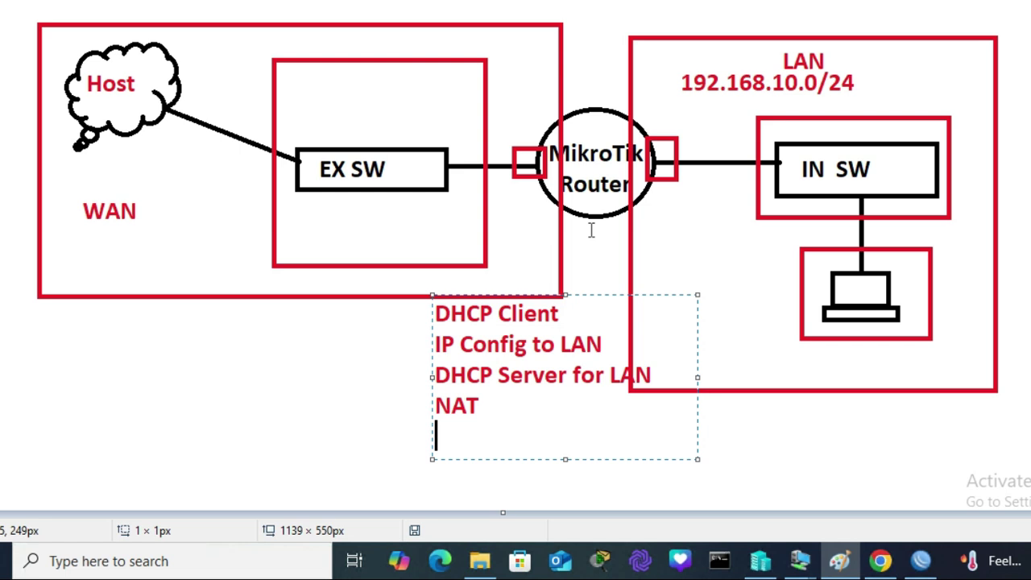
type("Default Route")
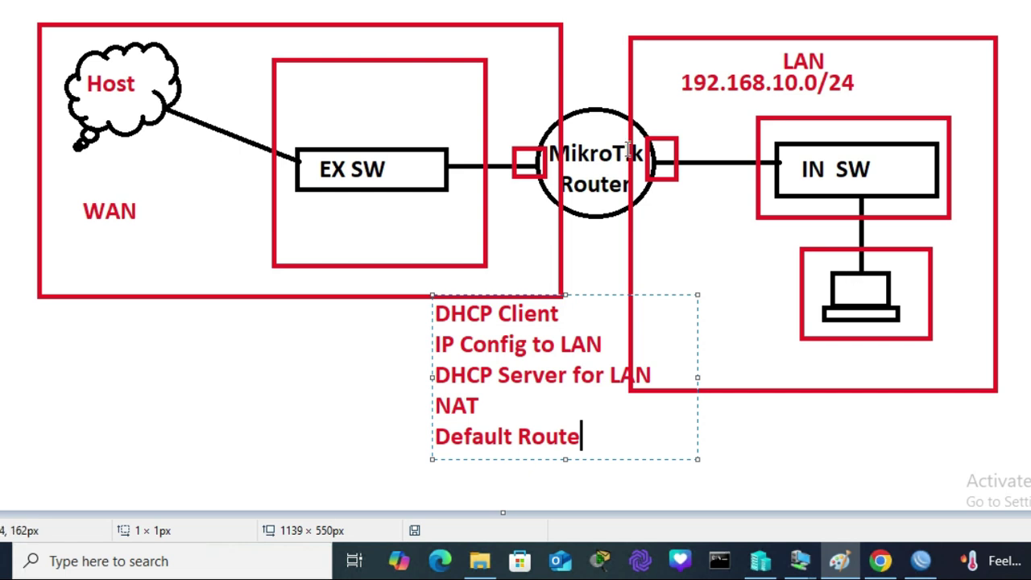
Step: Switch to Hyper-V Manager and check the MikroTik Home and Windows 11 virtual machines
left_click(759, 562)
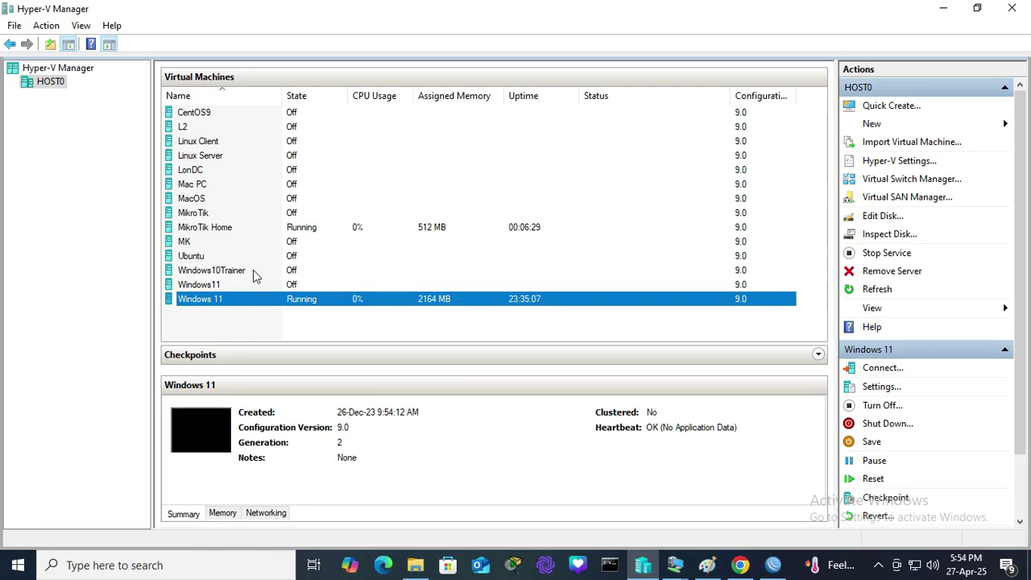
left_click(232, 234)
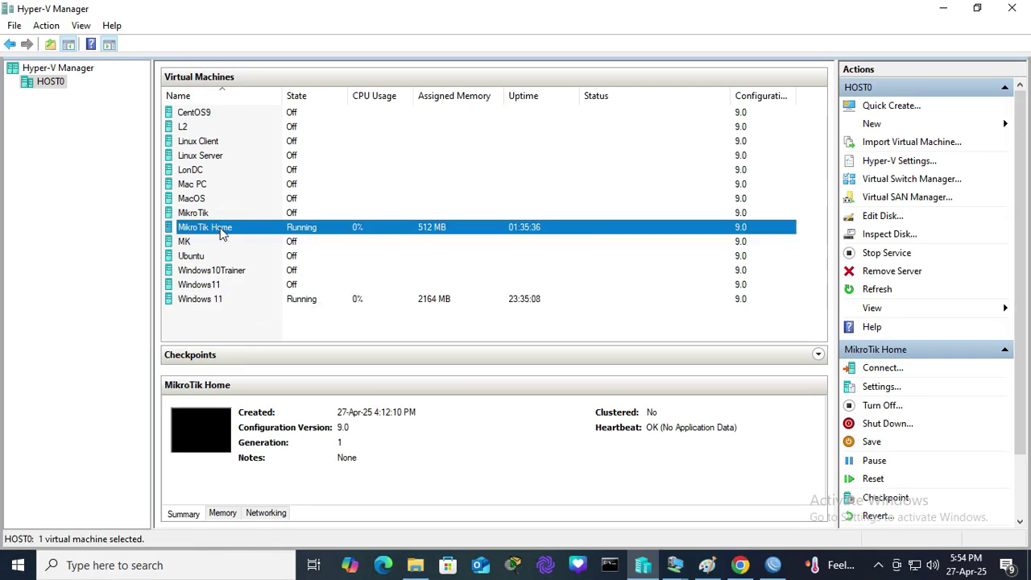
left_click(221, 297)
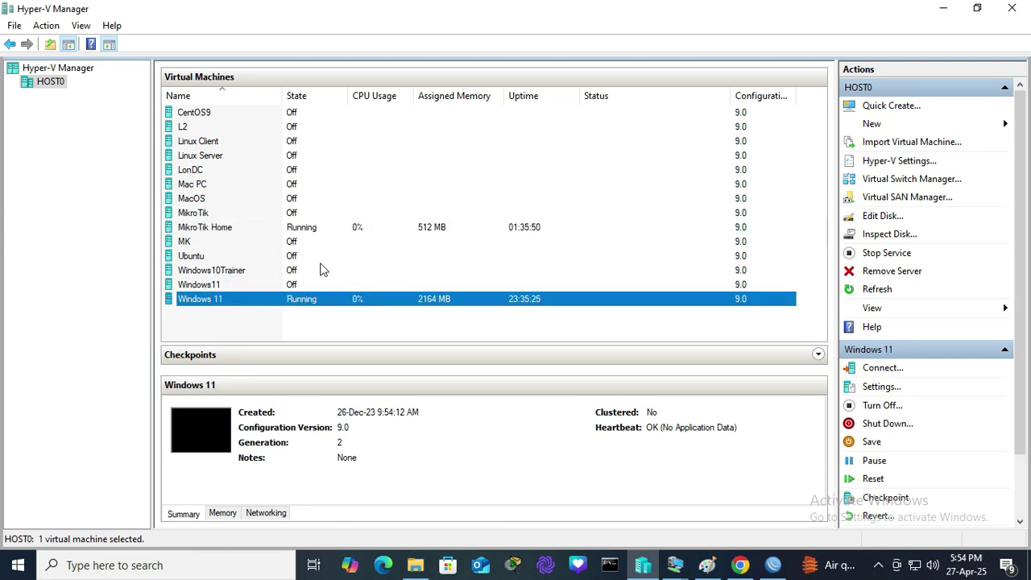
left_click(234, 229)
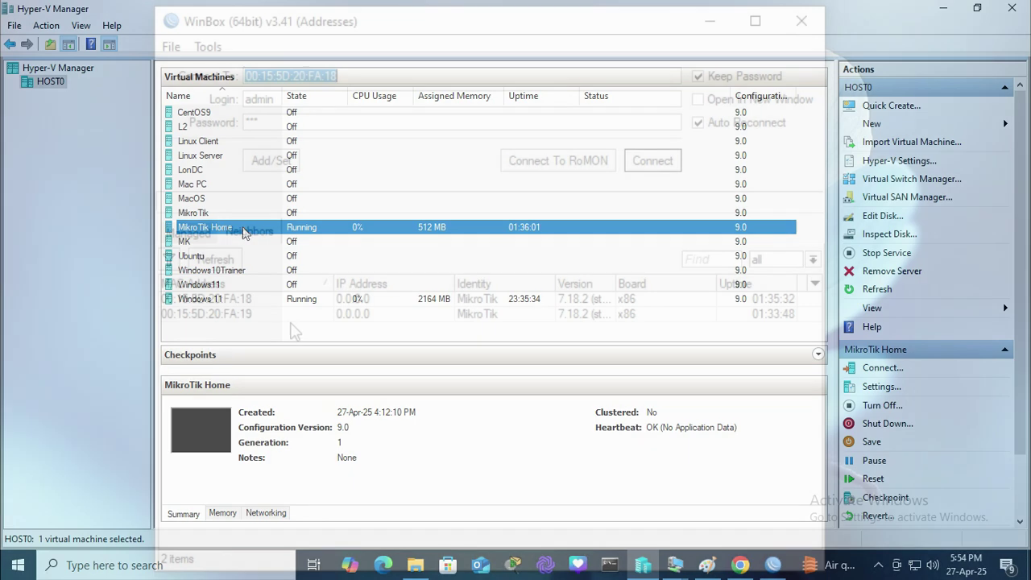
Step: Switch to WinBox and refresh the list of neighboring routers
left_click(225, 300)
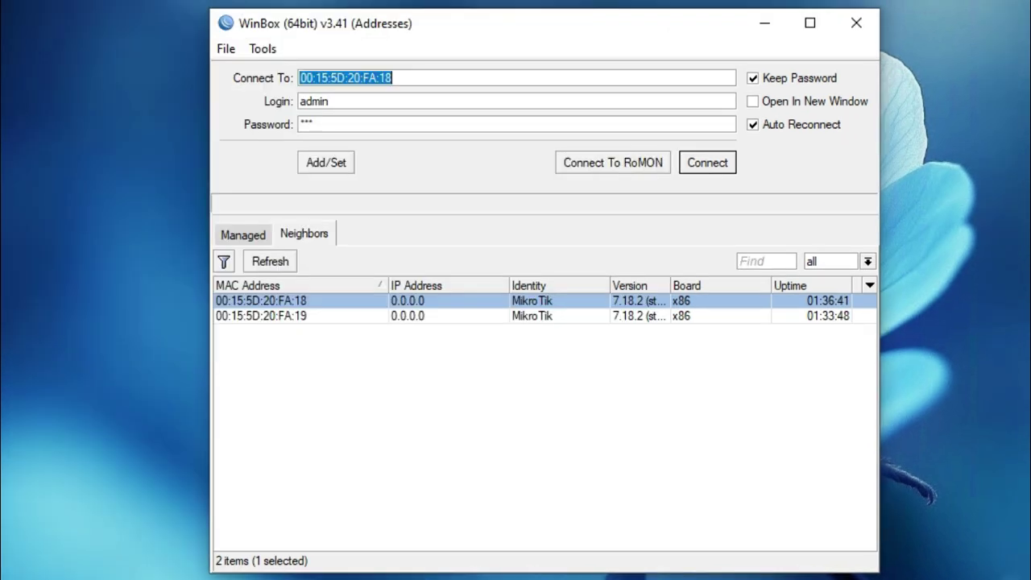
left_click(332, 120)
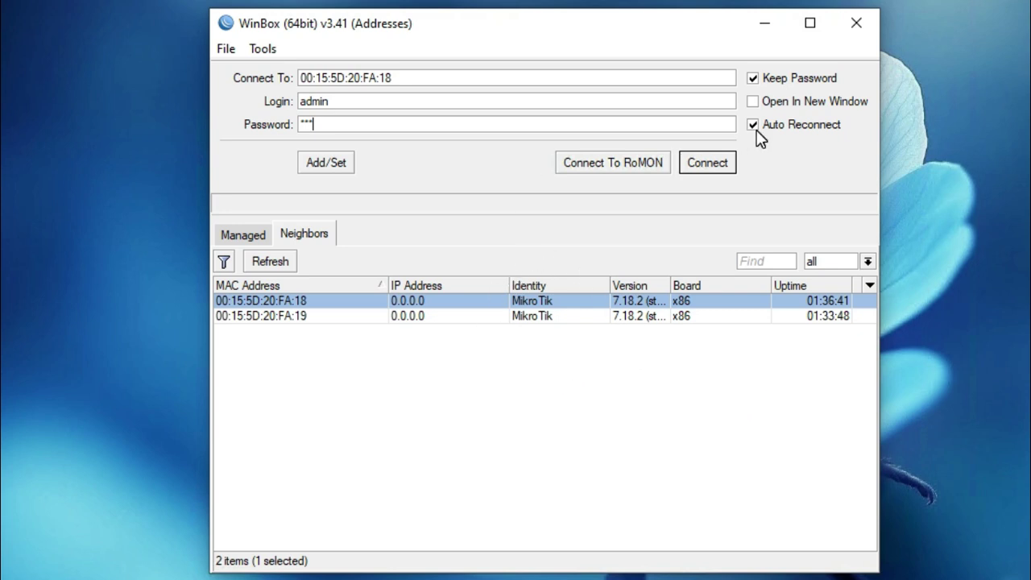
left_click(302, 315)
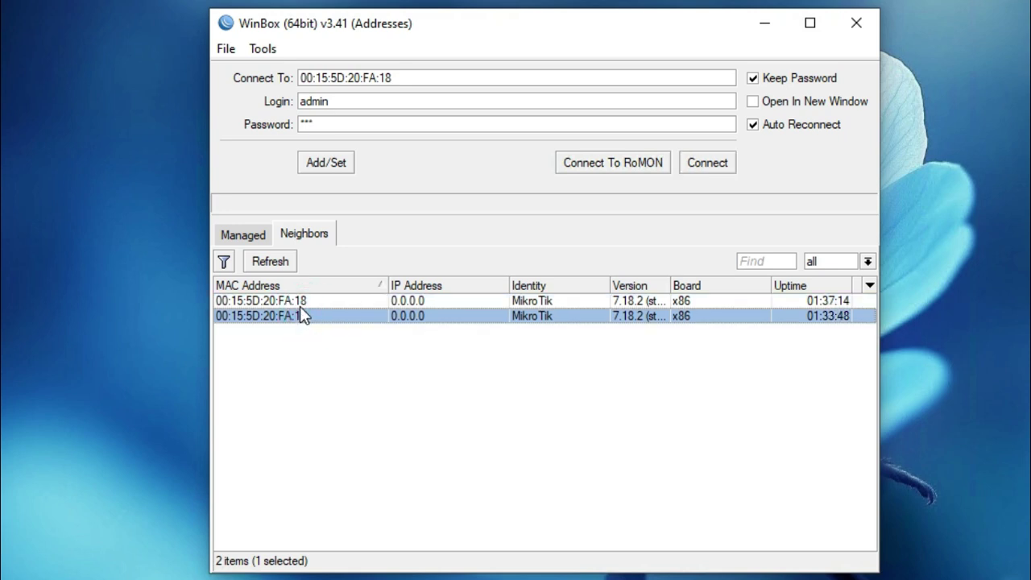
left_click(282, 263)
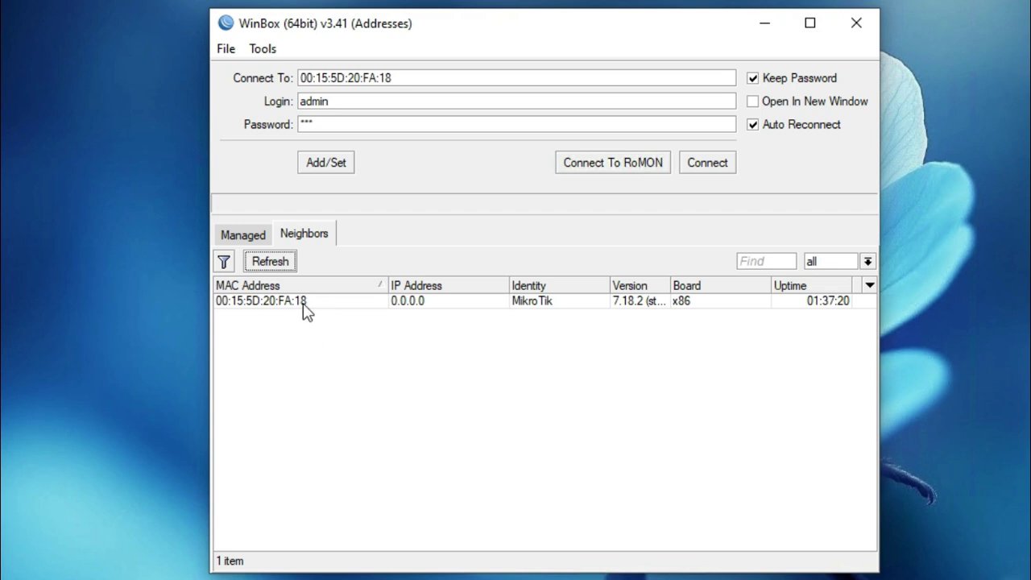
Step: Connect to the neighboring router 00:15:5D:20:FA:18 with the admin login
double_click(274, 303)
left_click(335, 102)
double_click(334, 101)
left_click(321, 122)
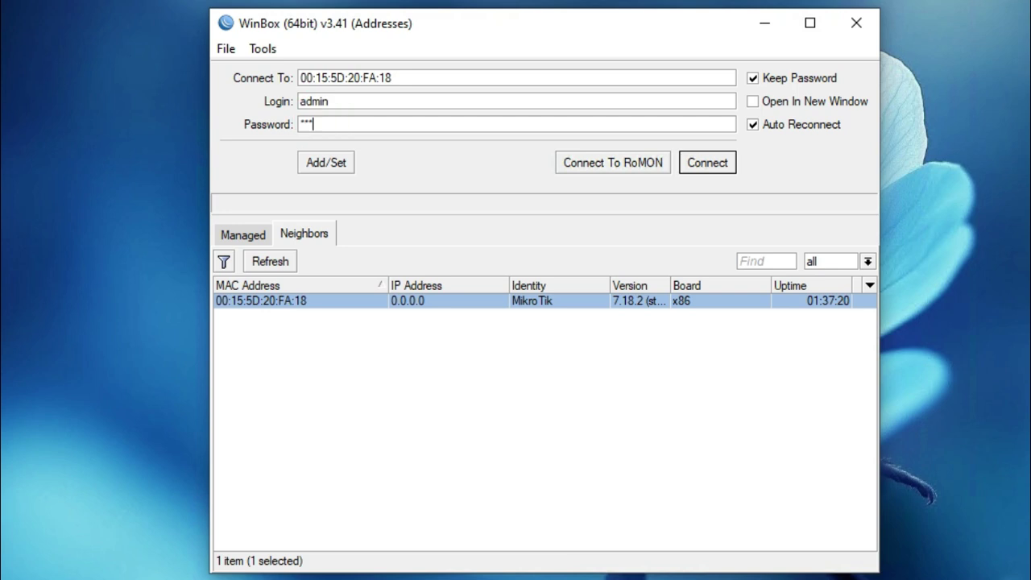
left_click(709, 164)
left_click(885, 493)
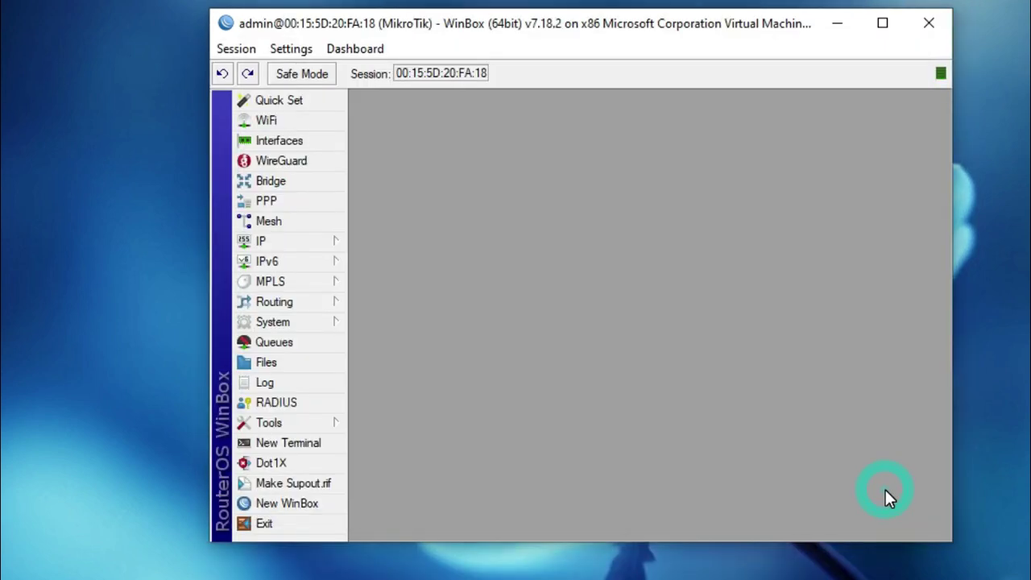
Step: Open the router's IP address list to check for assigned addresses
left_click(290, 242)
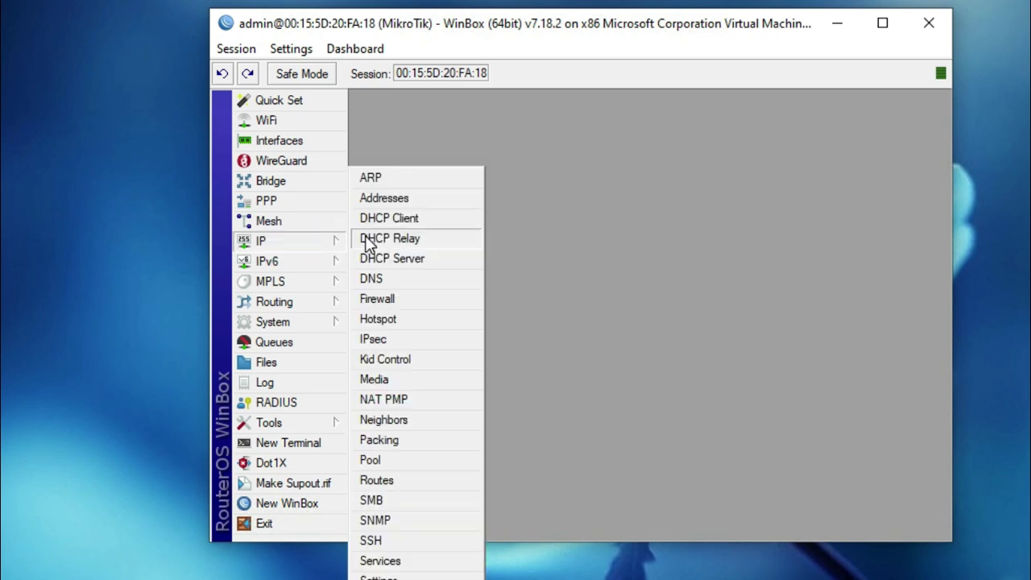
left_click(387, 201)
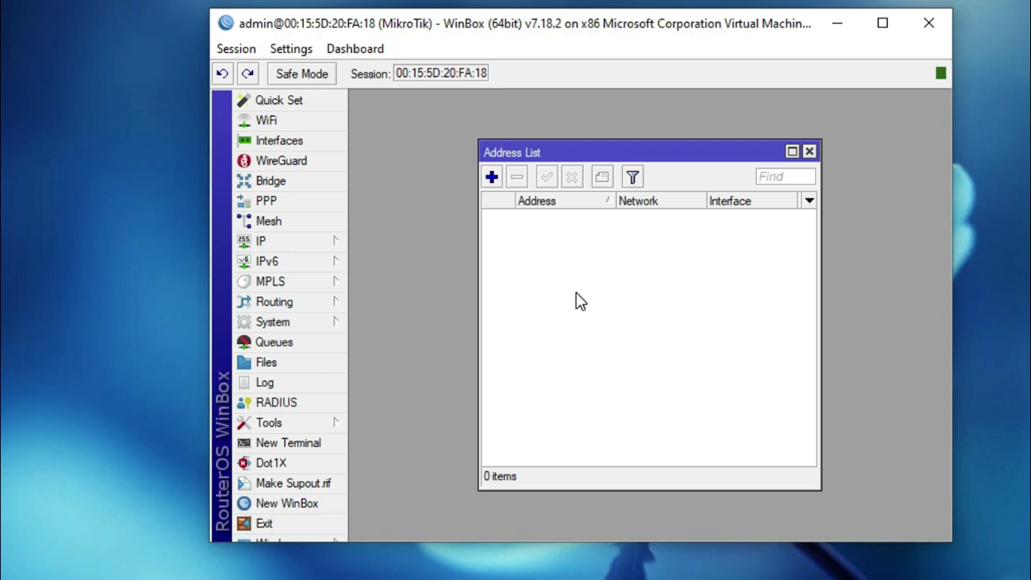
Step: Add the time, date, CPU and memory indicators to the router session's status display
right_click(604, 78)
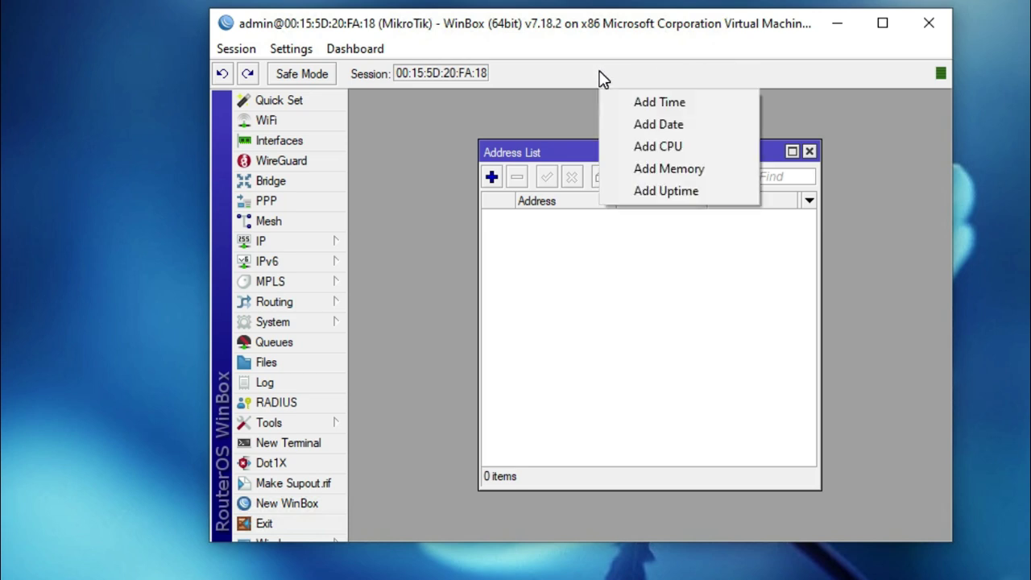
left_click(661, 100)
right_click(776, 77)
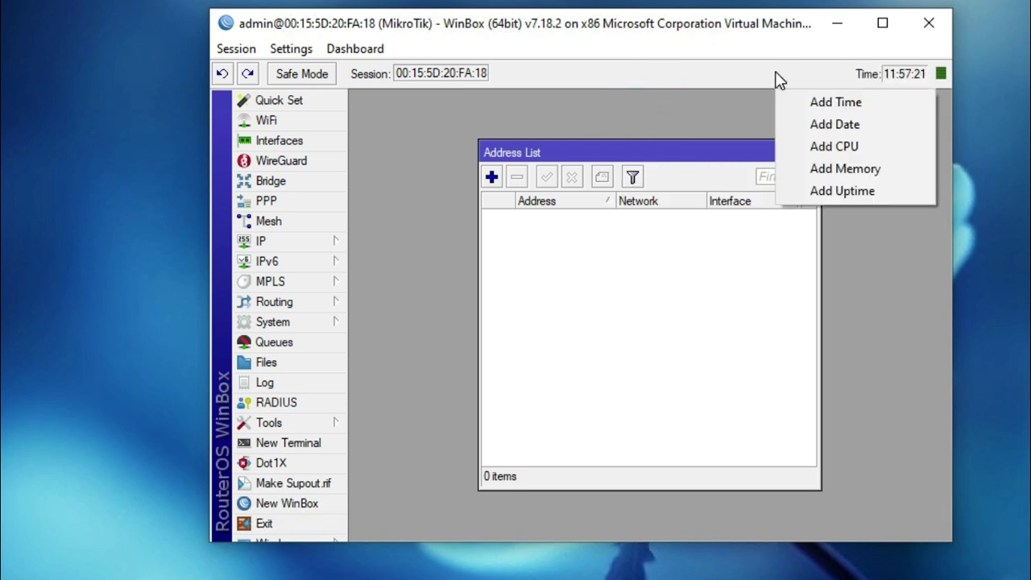
left_click(803, 124)
right_click(695, 74)
left_click(733, 145)
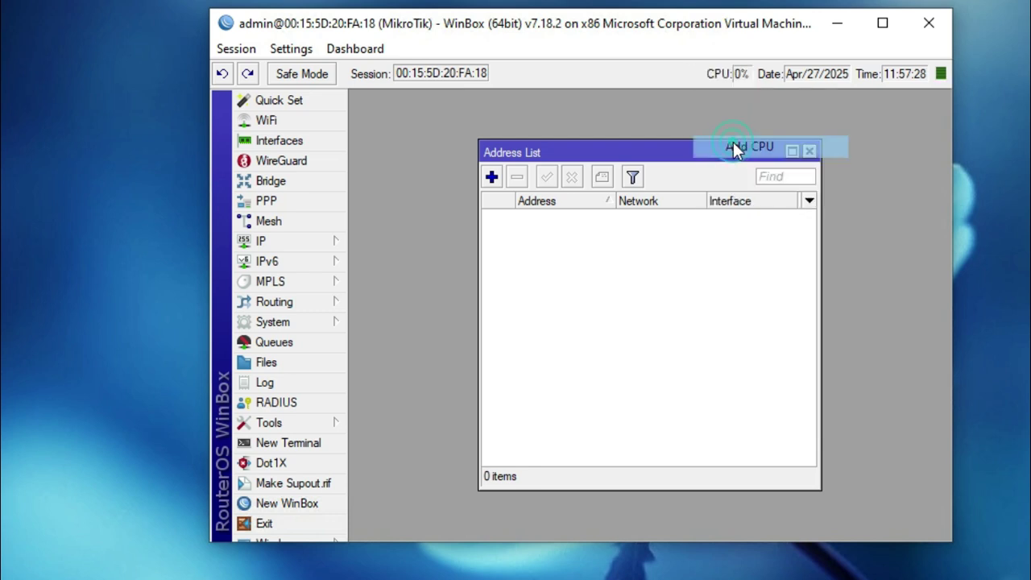
right_click(653, 65)
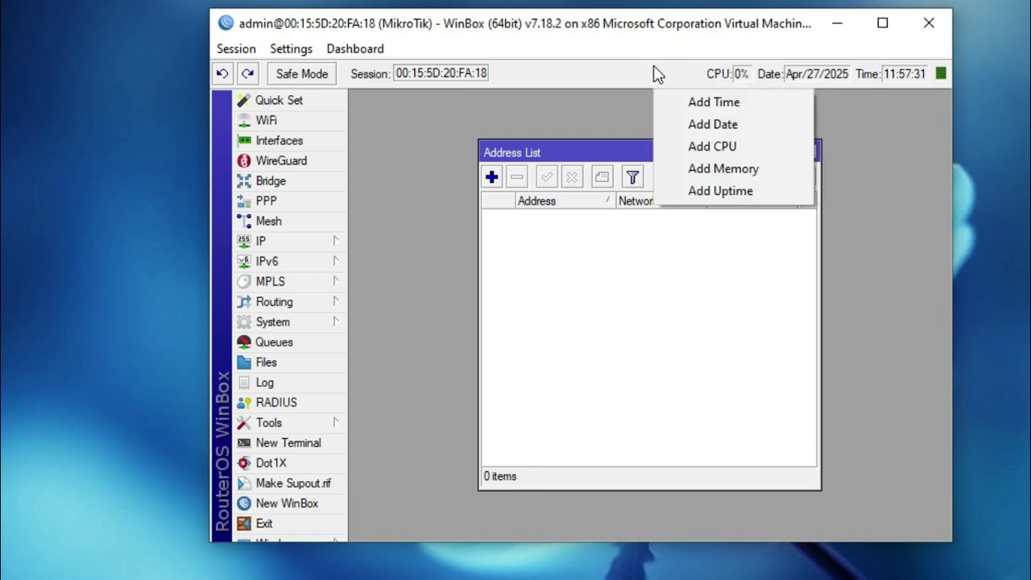
left_click(701, 168)
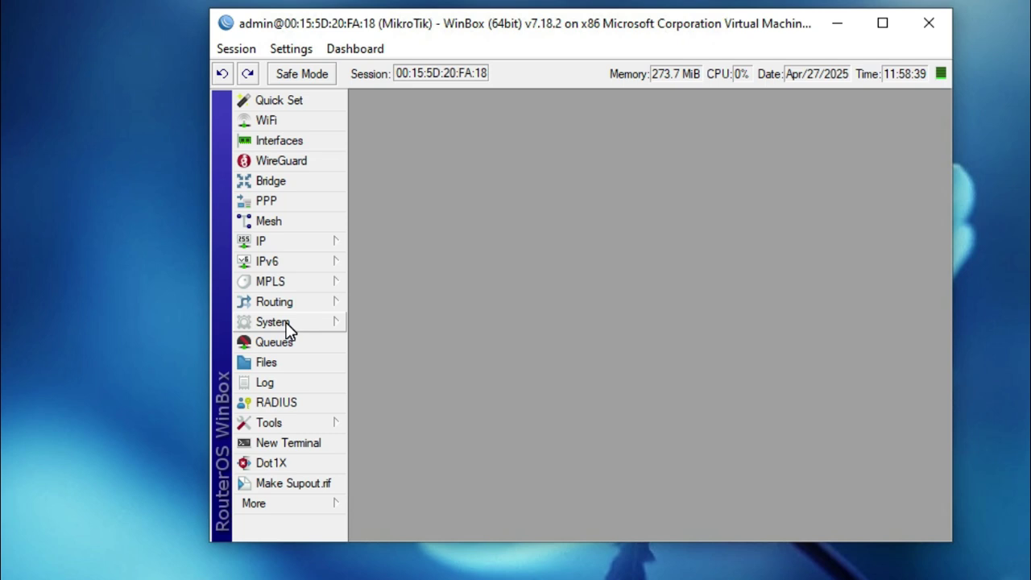
Step: Open the router's system user list and select the admin user
left_click(273, 321)
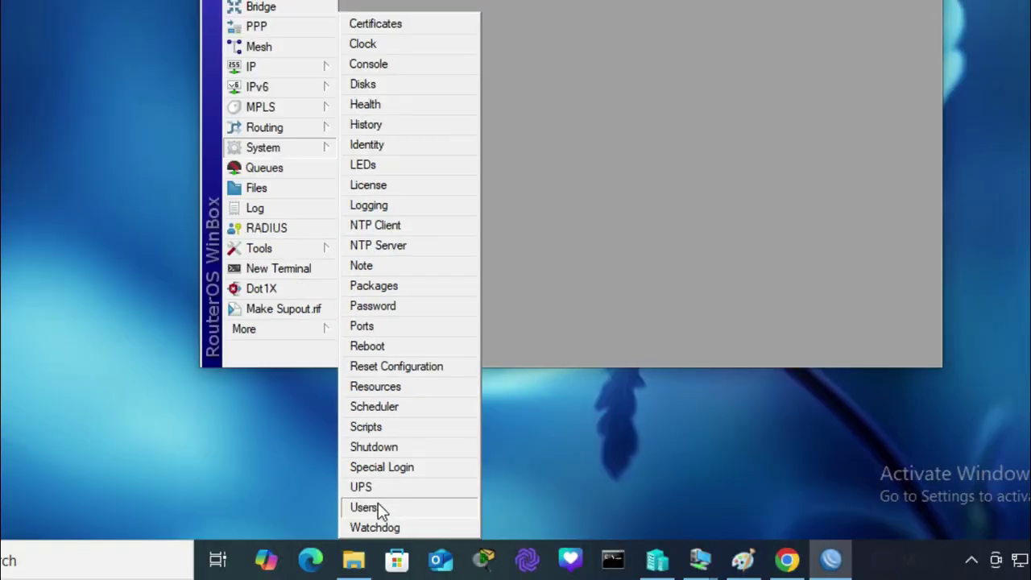
left_click(375, 506)
left_click(404, 244)
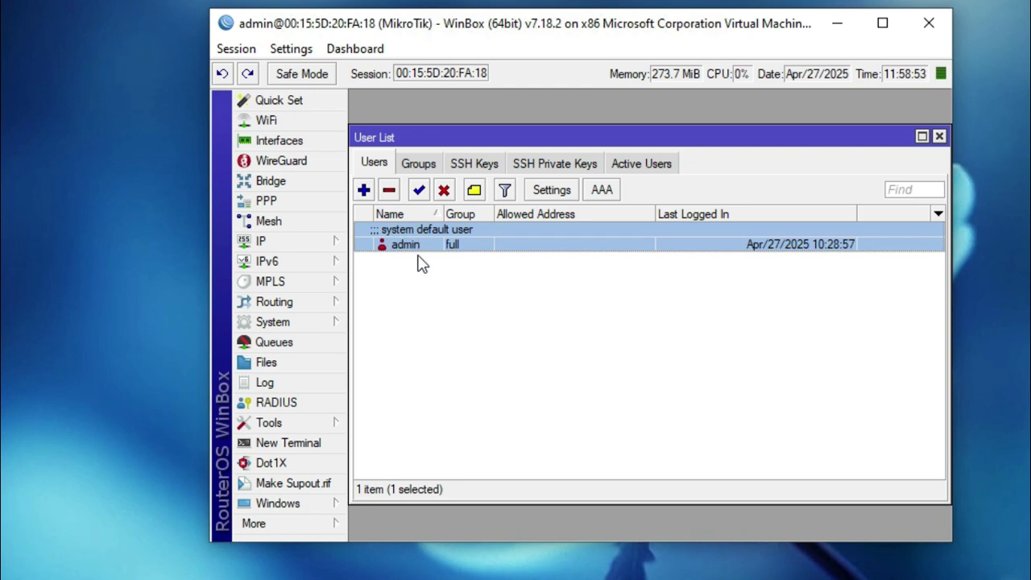
Step: Review the policies of the full, read and write user groups in the user list
left_click(425, 165)
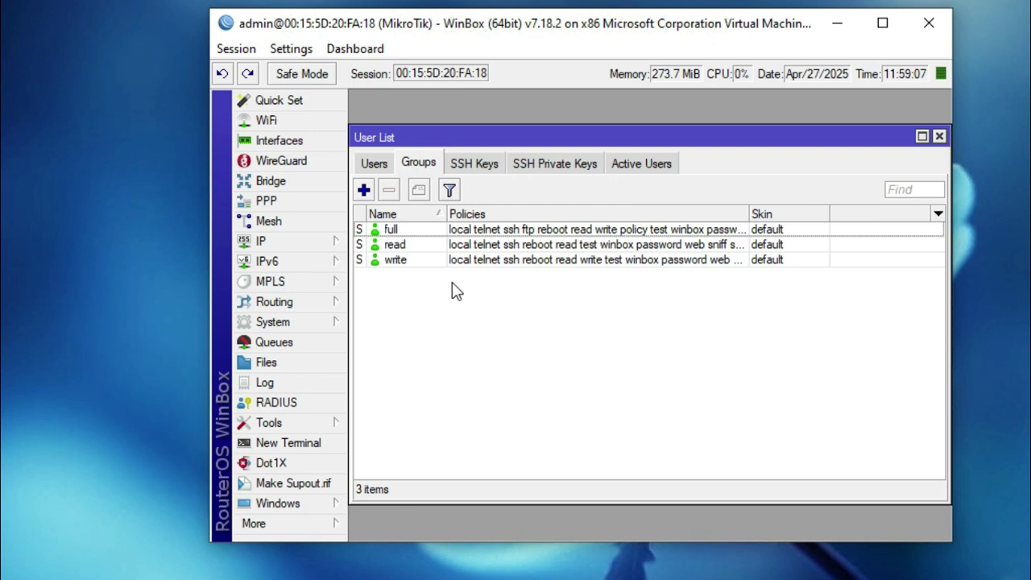
left_click(405, 232)
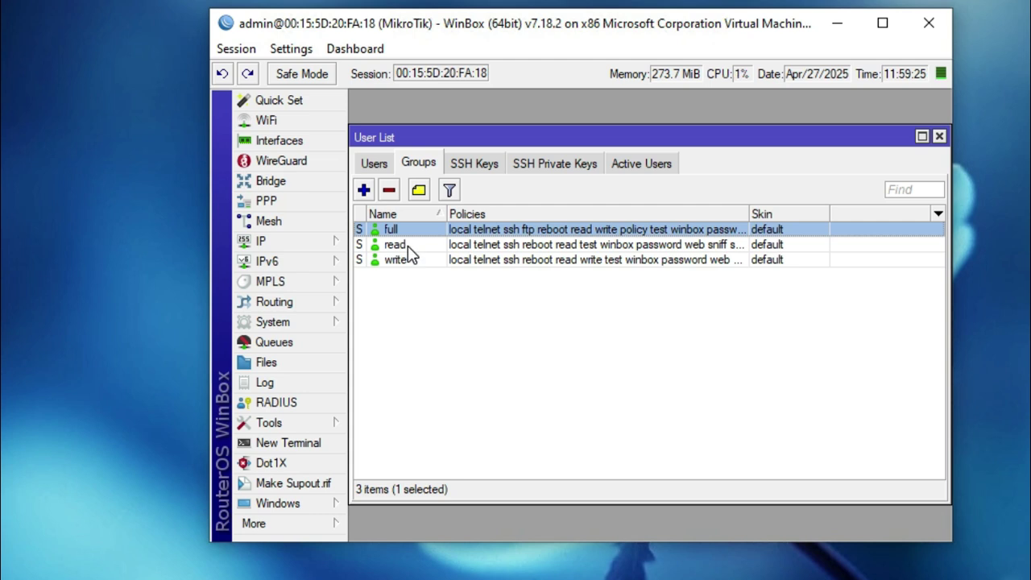
left_click(408, 245)
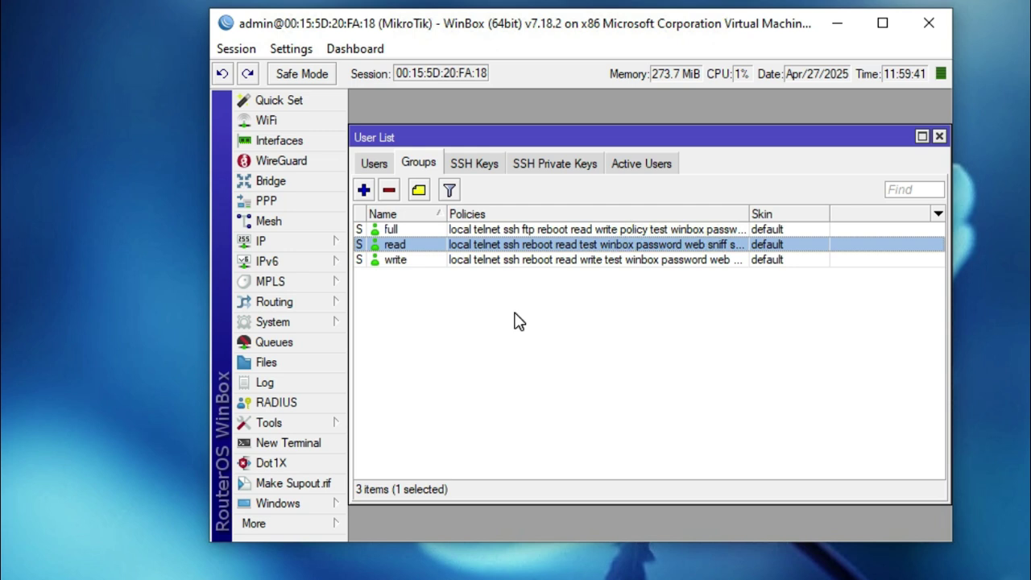
left_click(396, 266)
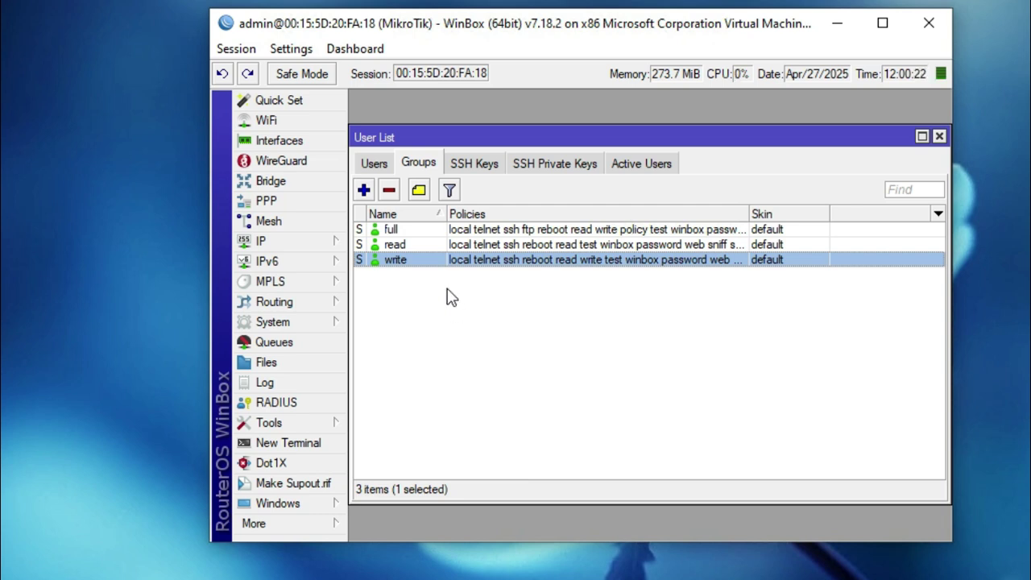
Step: Start a new router user with a first name as login, group full and allowed address 0.0.0.0/0
left_click(376, 165)
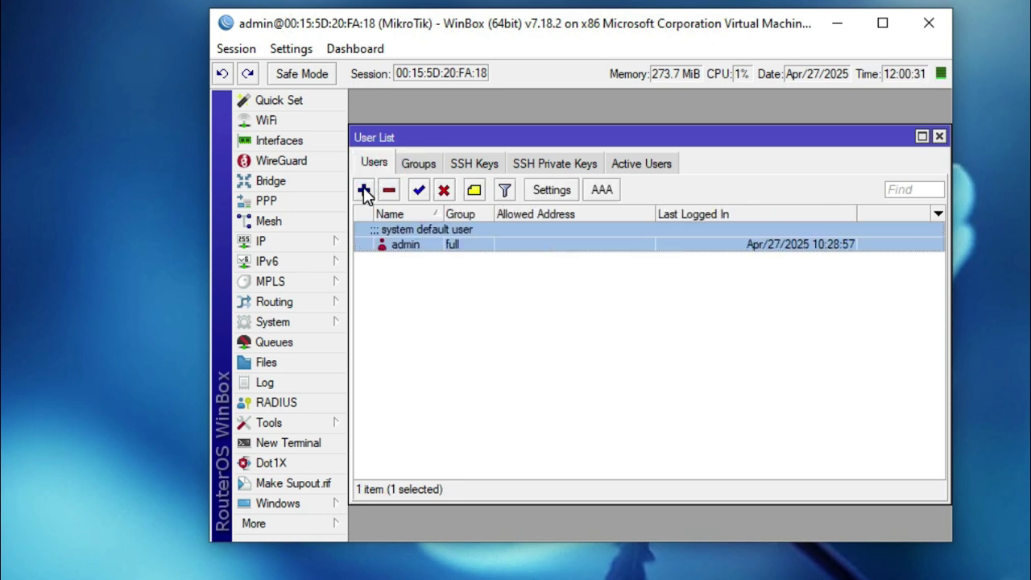
left_click(364, 190)
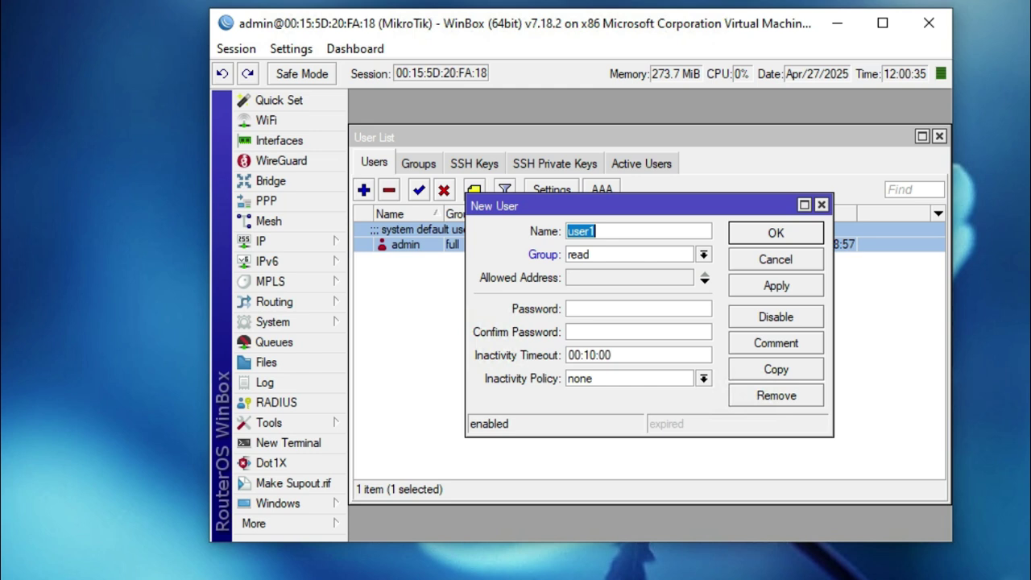
type("John")
left_click(704, 255)
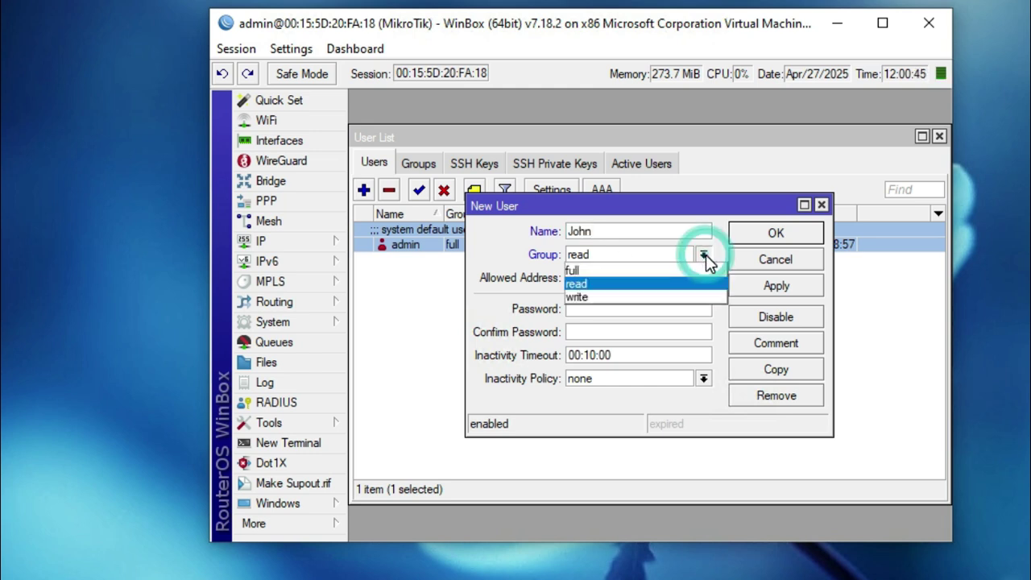
left_click(612, 272)
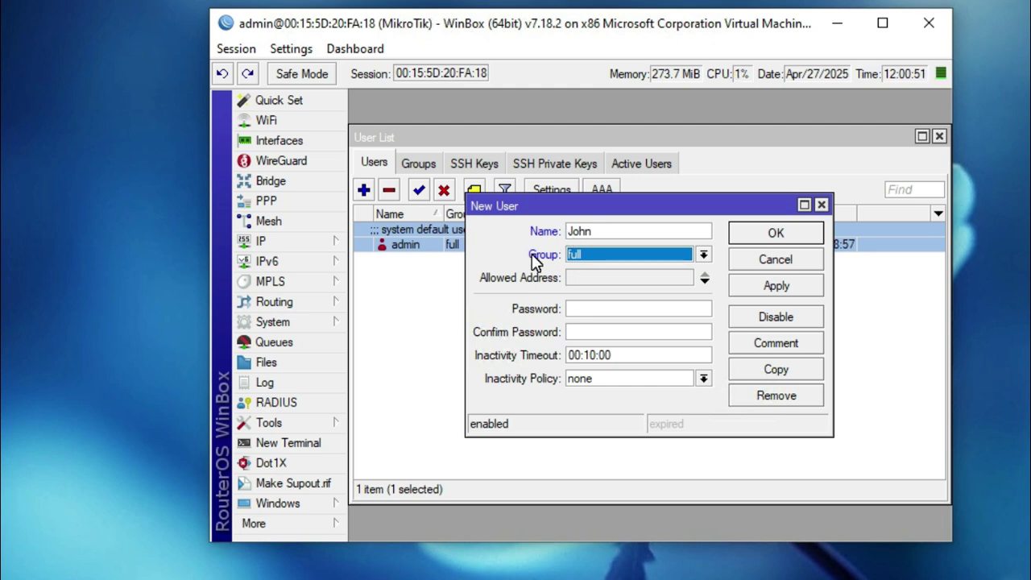
left_click(594, 278)
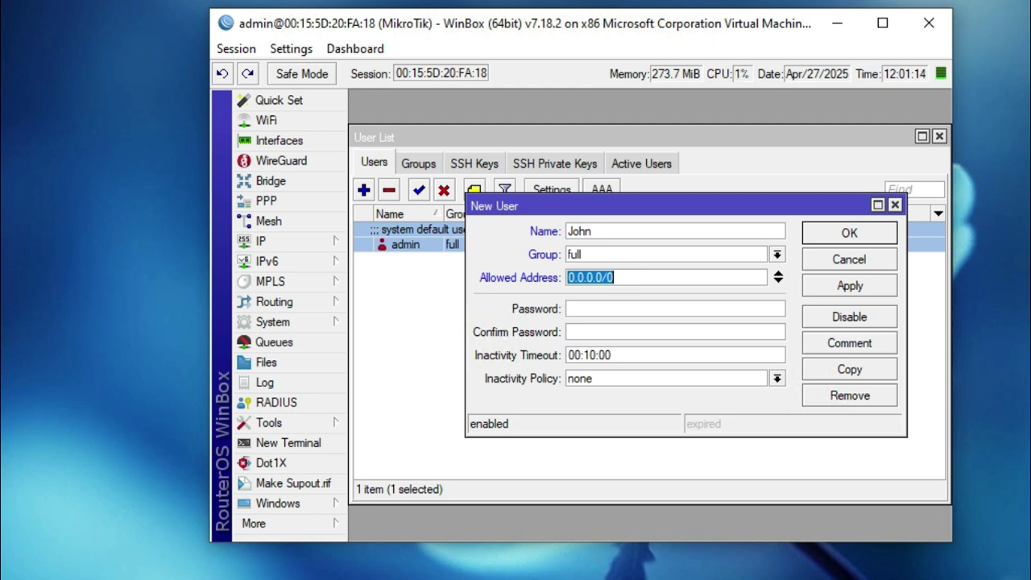
Step: Enter and confirm the new user's password and save the account
left_click(569, 308)
type("**********")
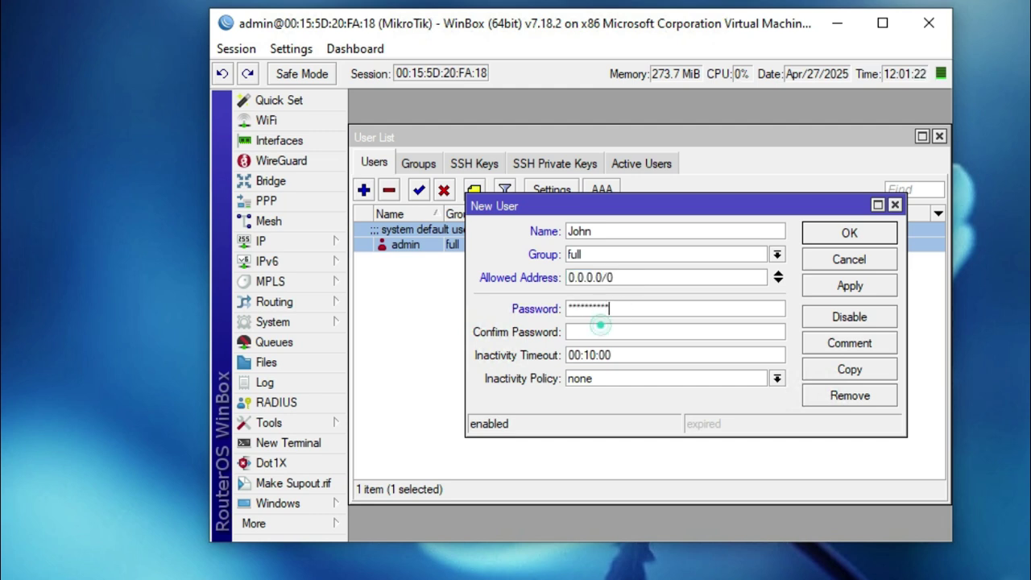
key("Tab")
type("**********")
left_click(821, 293)
left_click(817, 239)
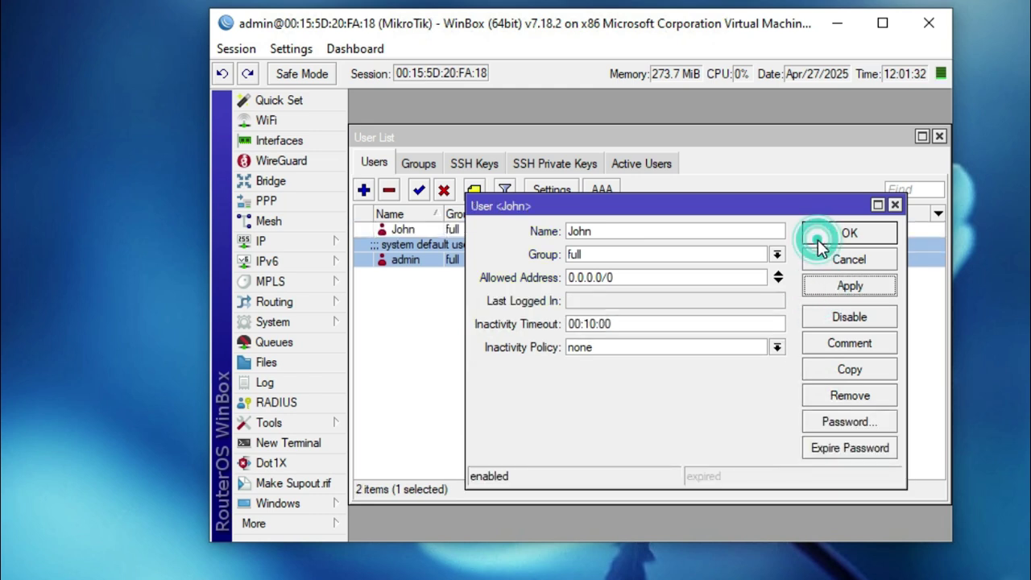
Step: Disable the default admin user and close the user list
left_click(451, 232)
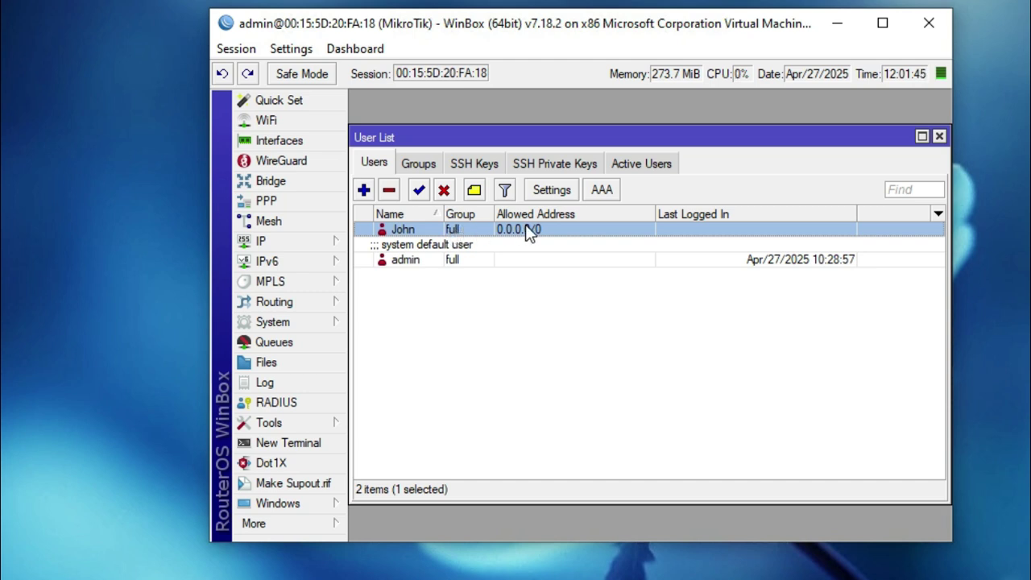
left_click(426, 259)
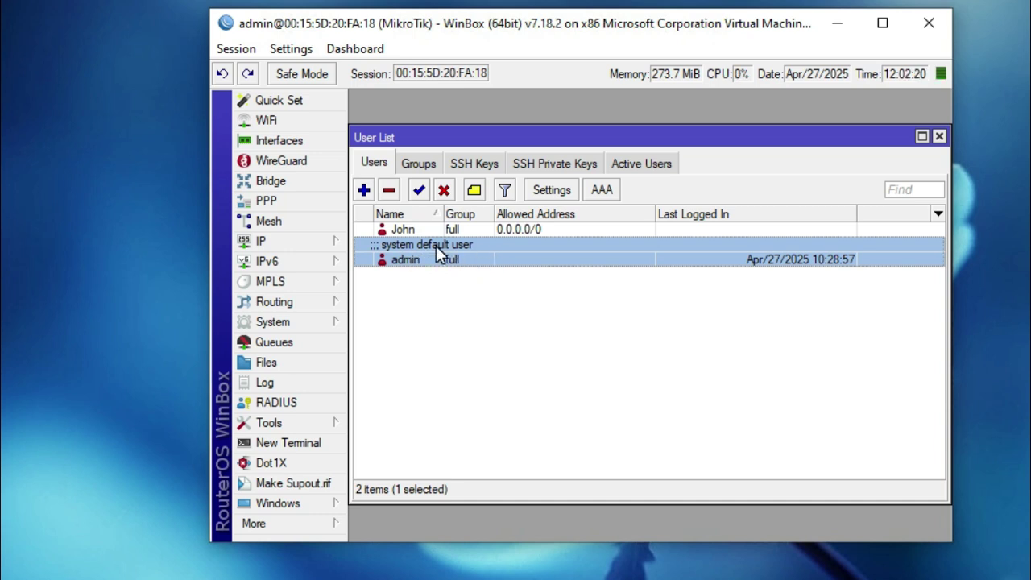
right_click(436, 246)
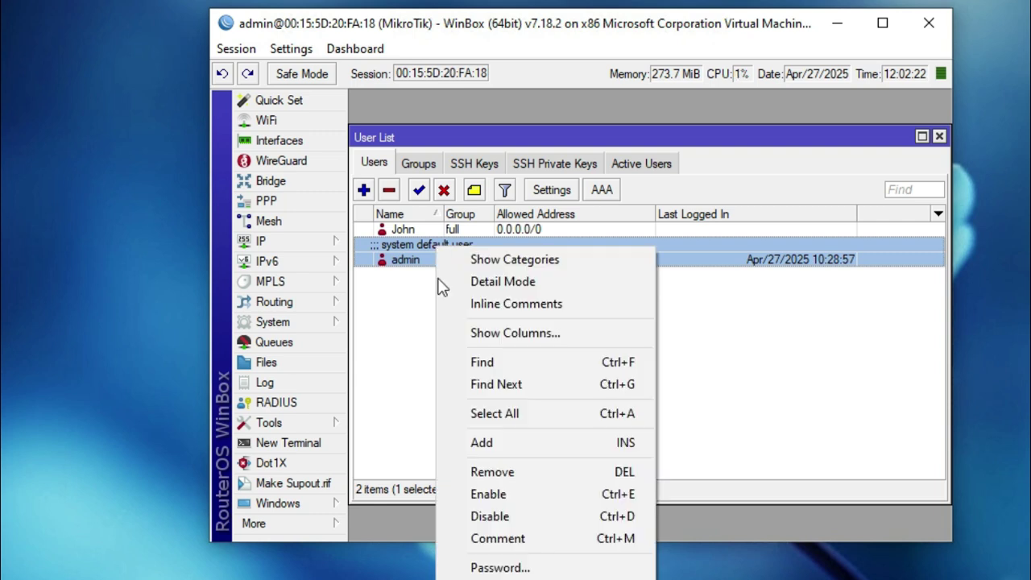
left_click(498, 517)
left_click(483, 386)
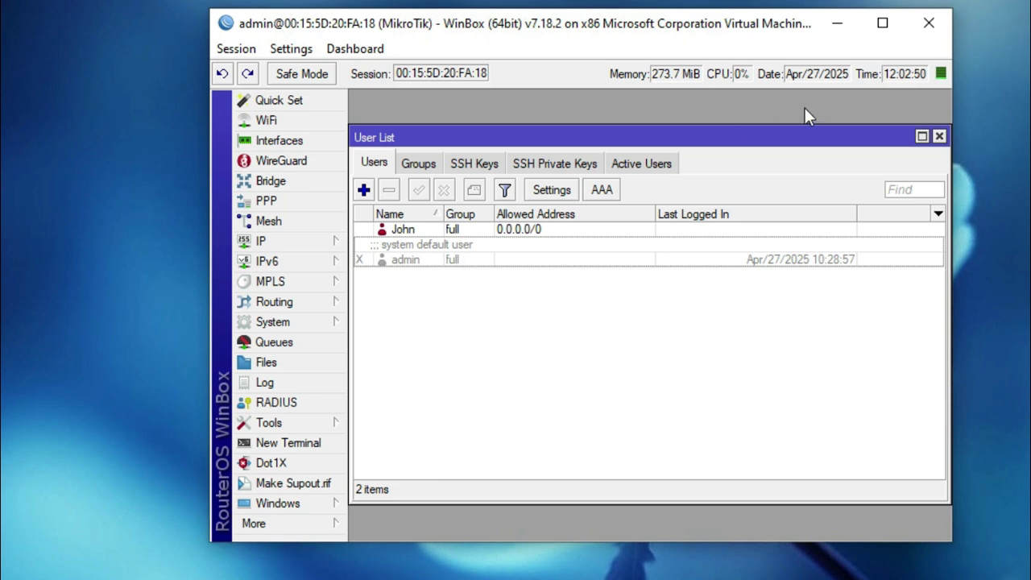
left_click(940, 136)
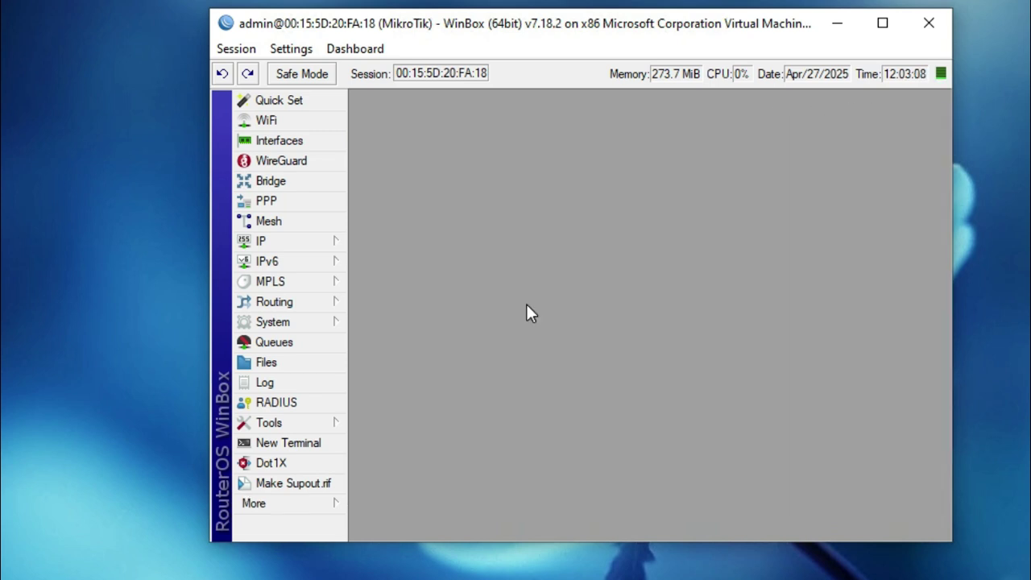
Step: Open the interface list and look over the ether1, ether2 and lo interfaces
left_click(278, 140)
left_click(440, 231)
left_click(452, 245)
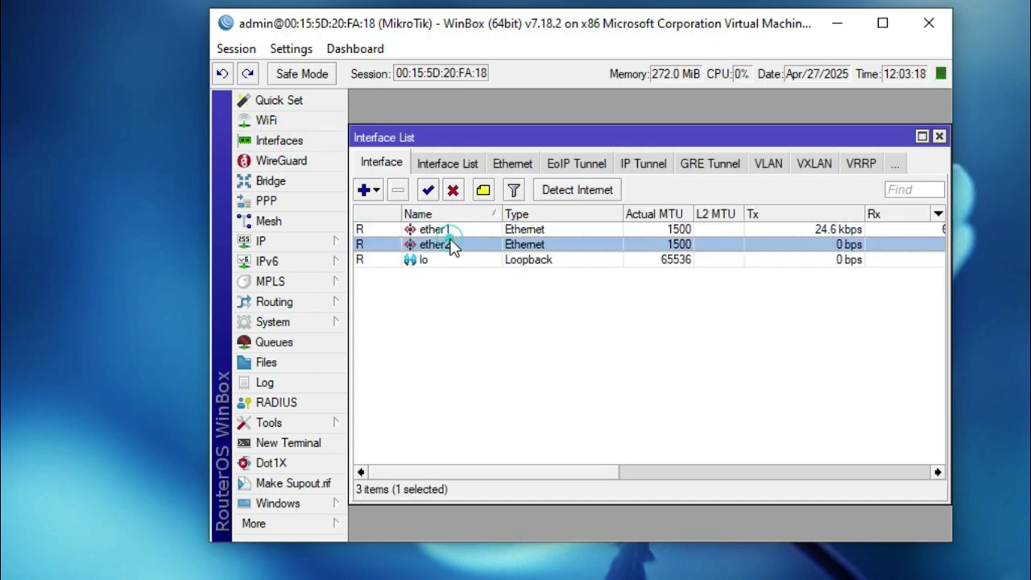
left_click(443, 231)
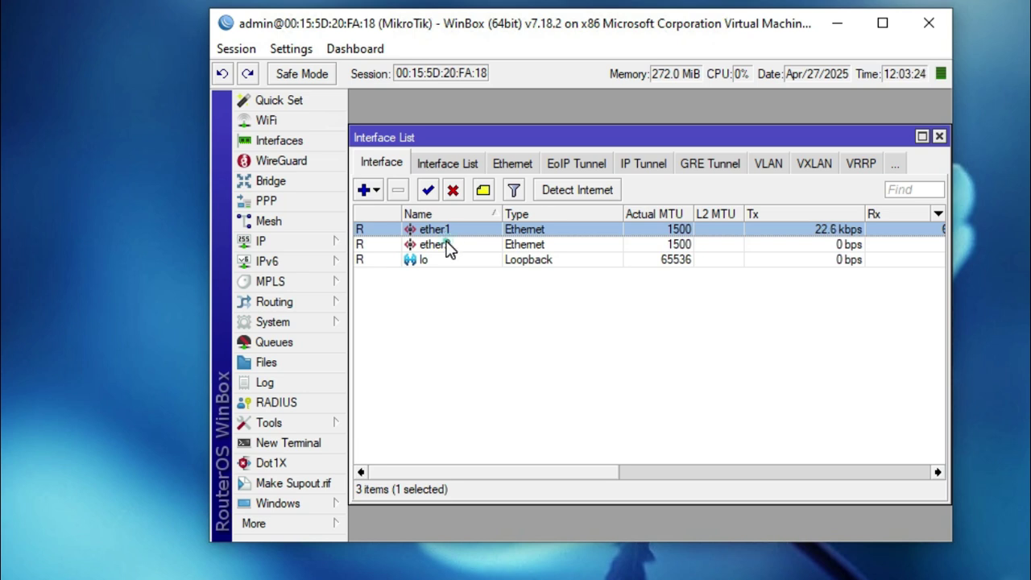
left_click(448, 246)
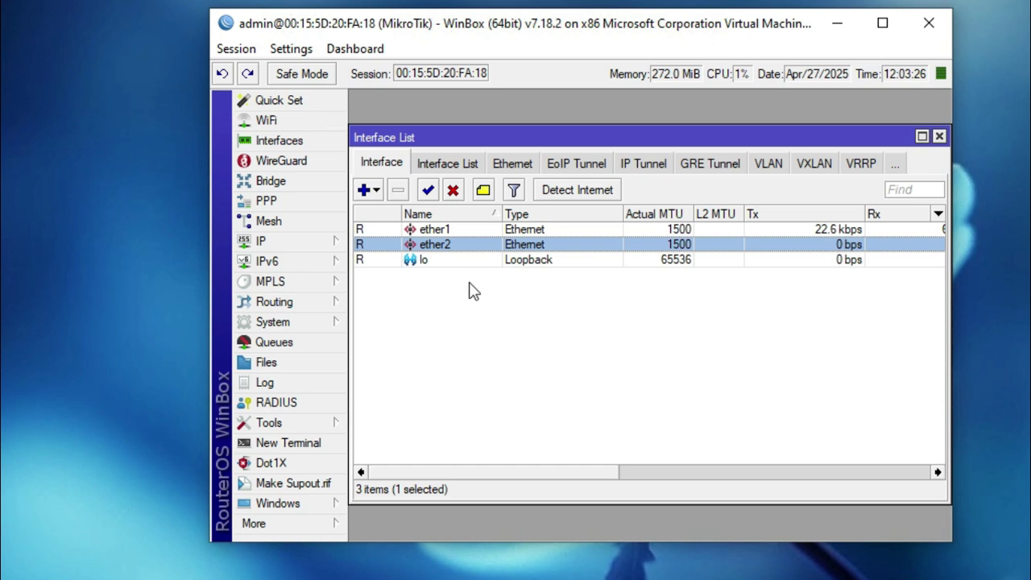
left_click(456, 262)
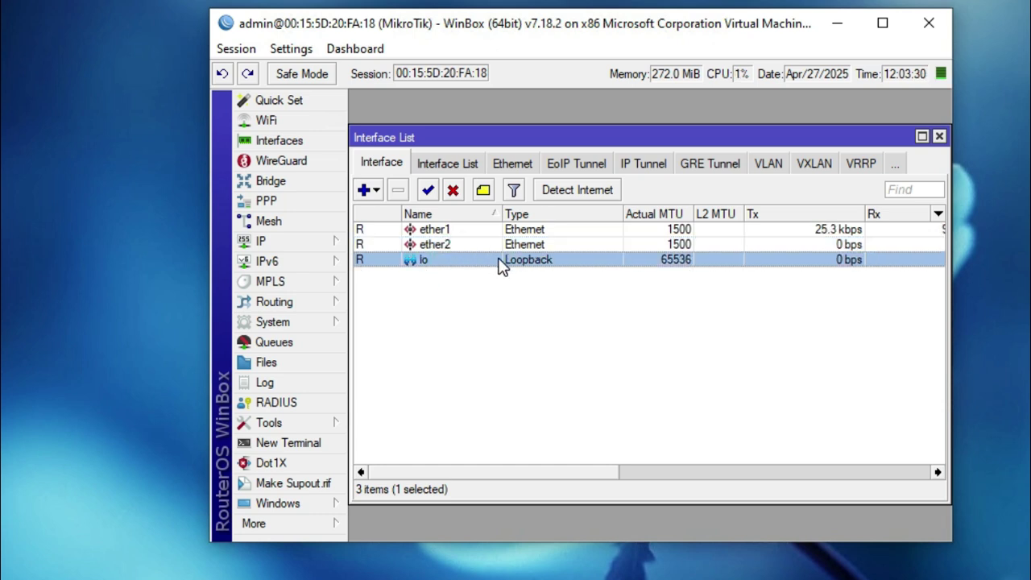
Step: Rename the ether1 interface to "ether1 WAN" and save it
left_click(449, 231)
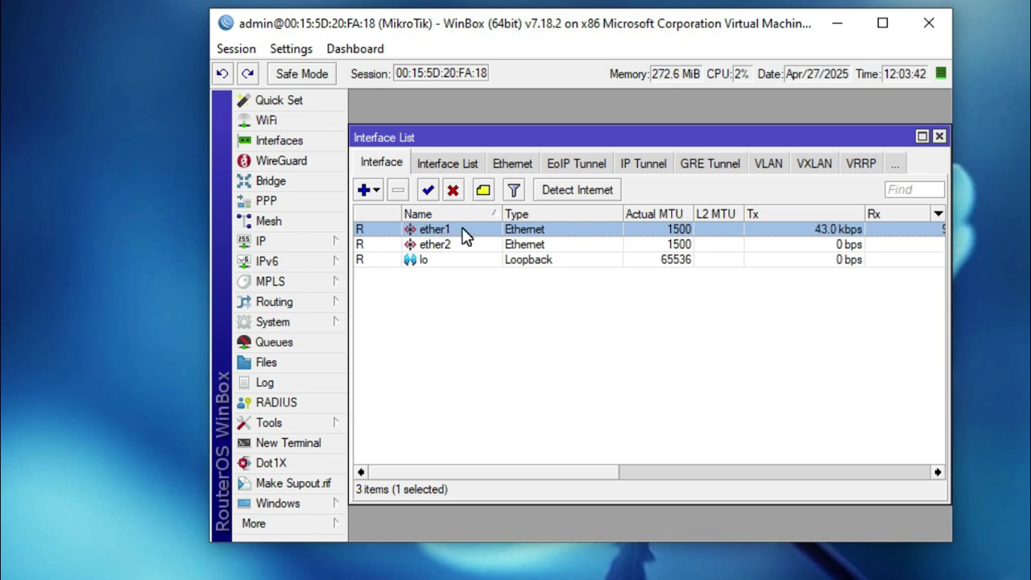
double_click(462, 232)
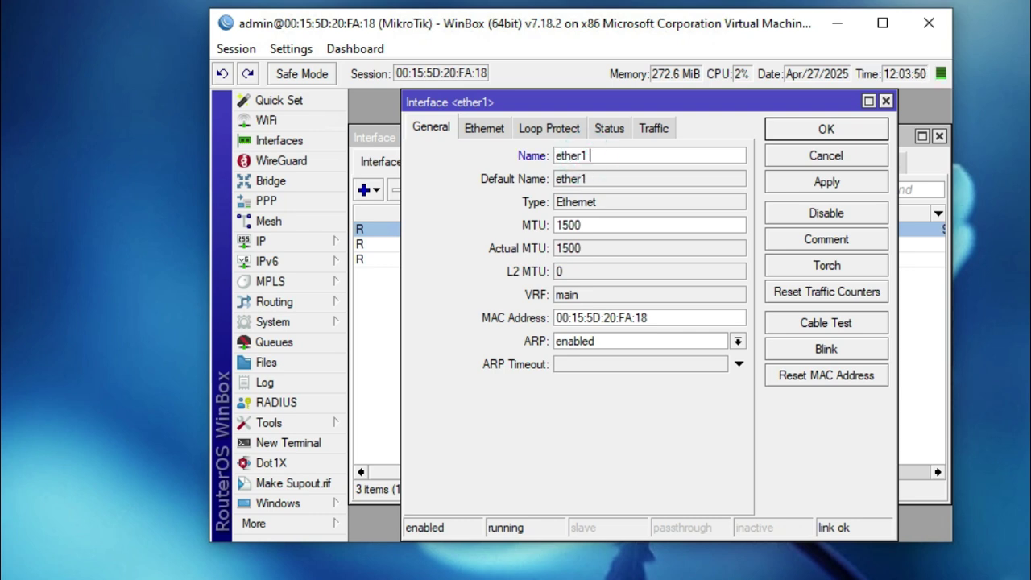
type("WAL")
key("BackSpace")
type("N")
left_click(769, 181)
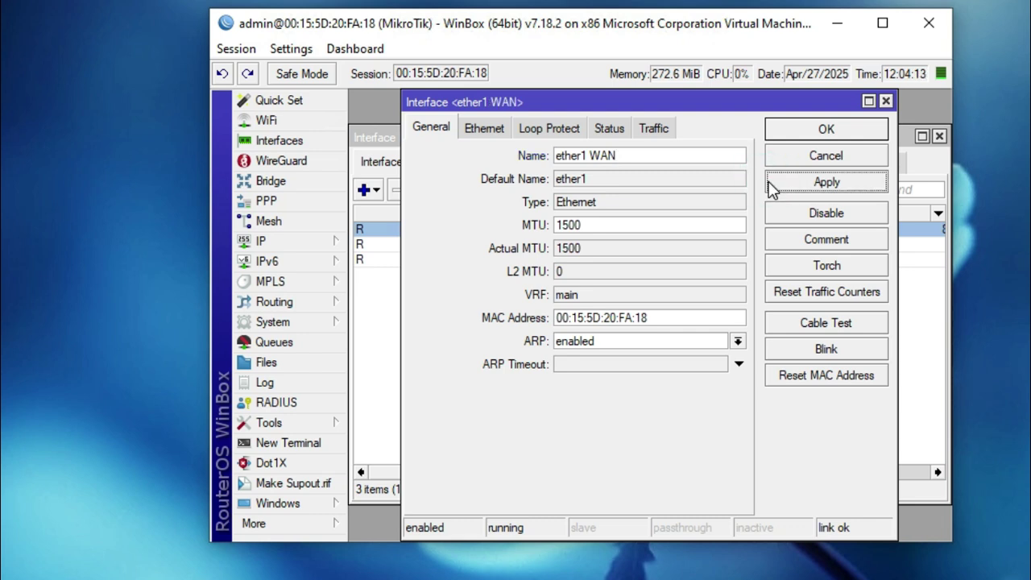
left_click(782, 135)
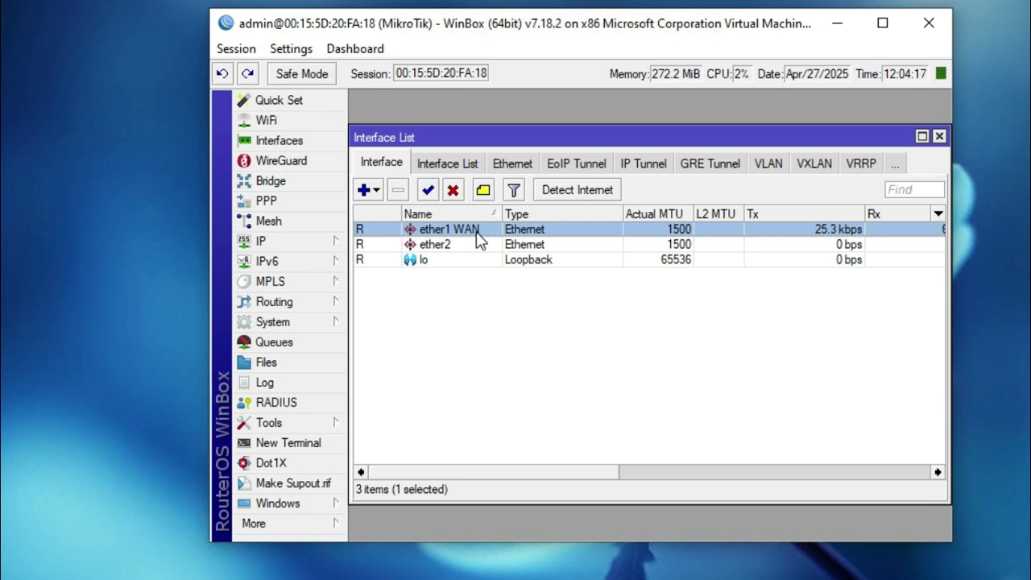
Step: Rename the ether2 interface to "ether2 LAN", save it and close the interface list
left_click(455, 246)
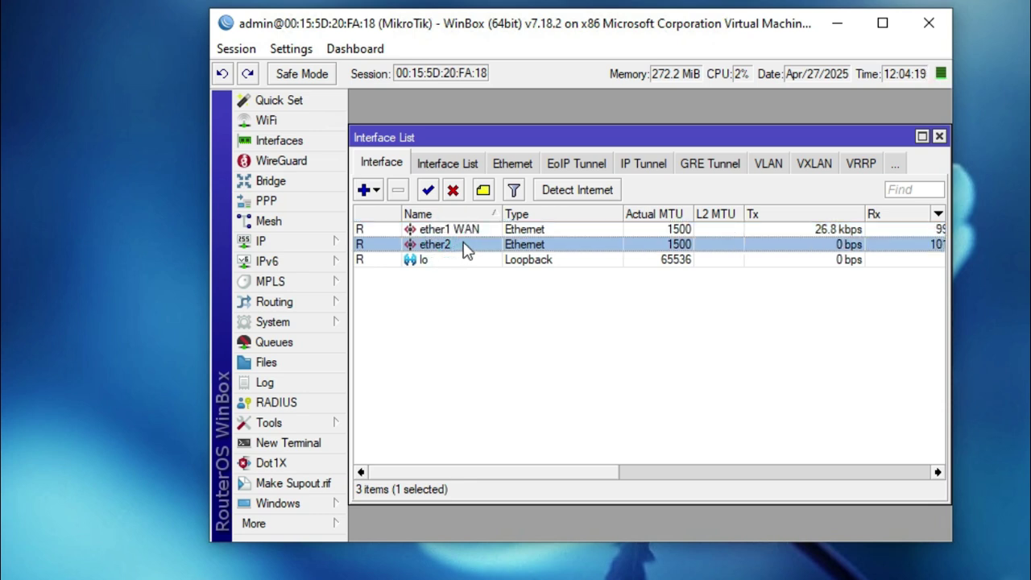
double_click(464, 244)
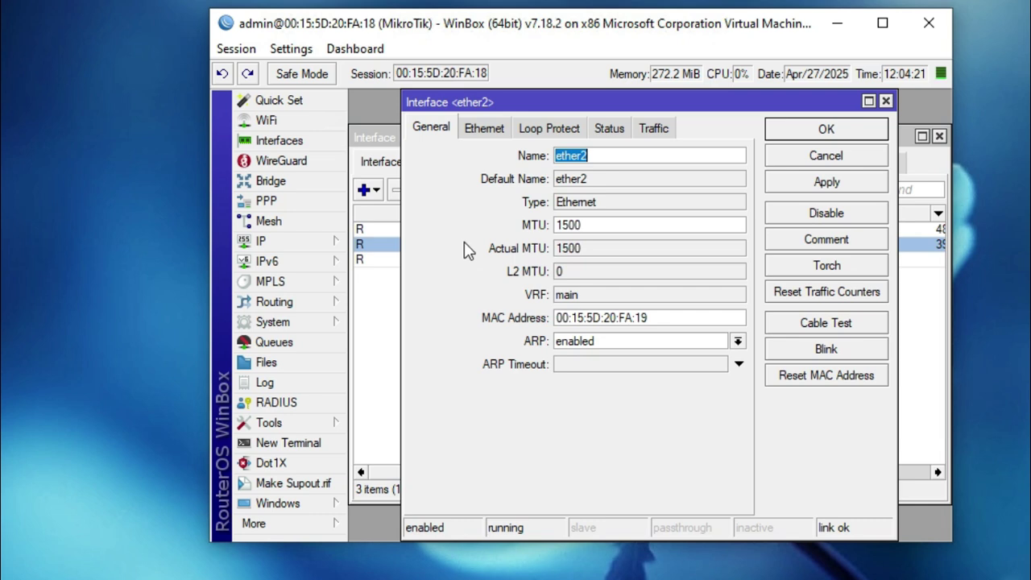
left_click(596, 156)
type("LAN")
left_click(802, 181)
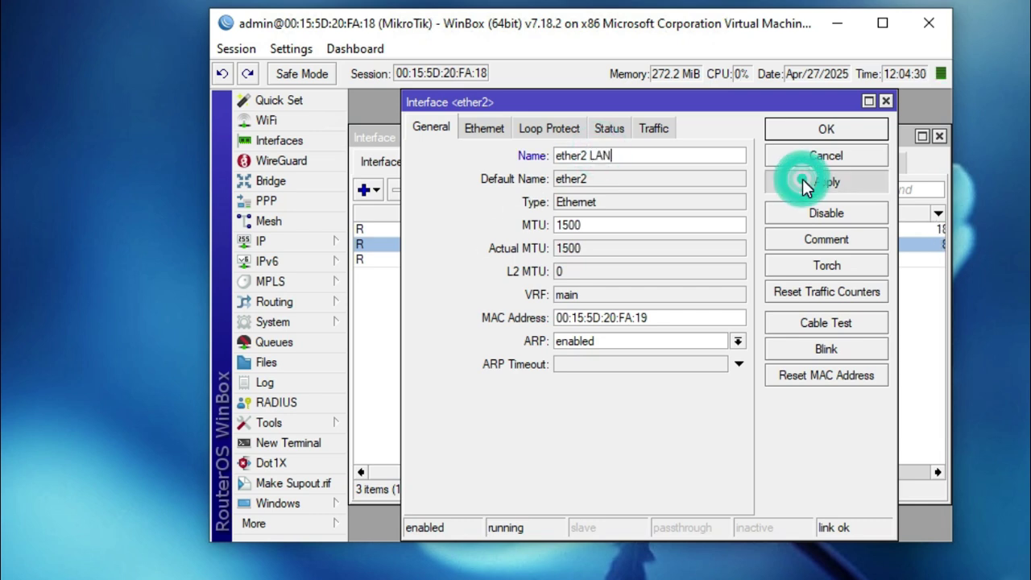
left_click(798, 133)
left_click(939, 137)
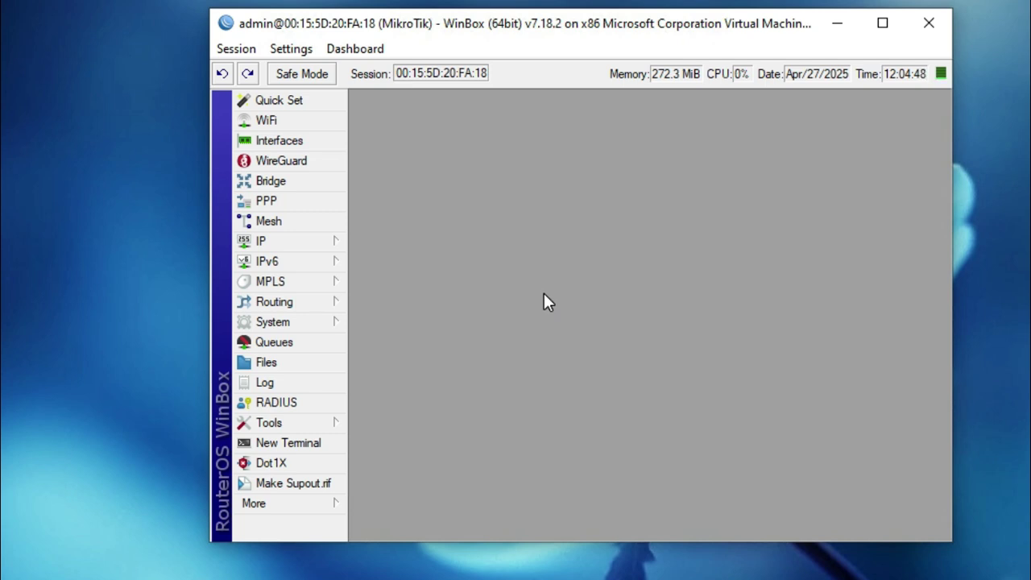
Step: Set the router's system identity to "Home Router" and save it
left_click(276, 322)
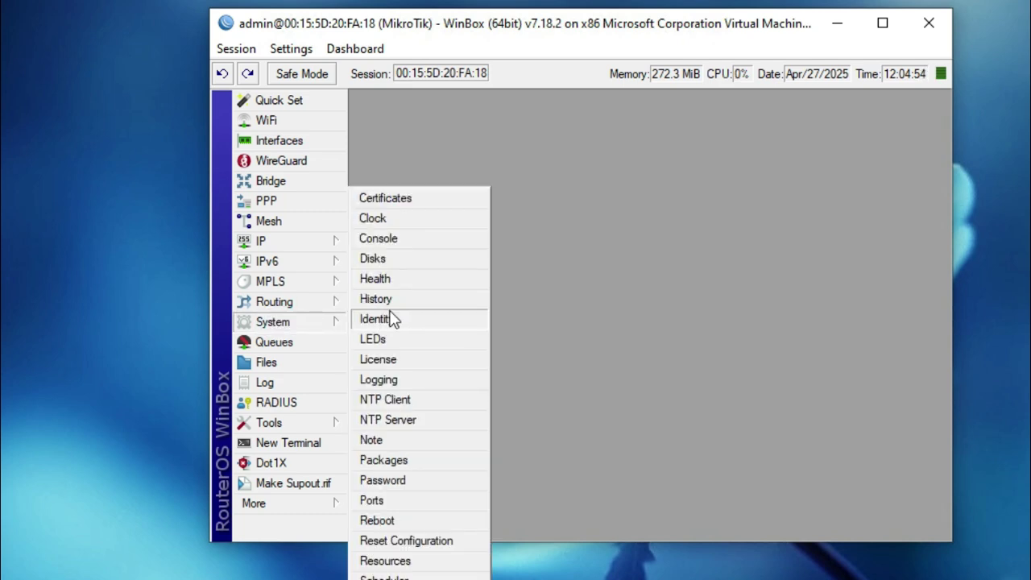
left_click(402, 318)
left_click(627, 293)
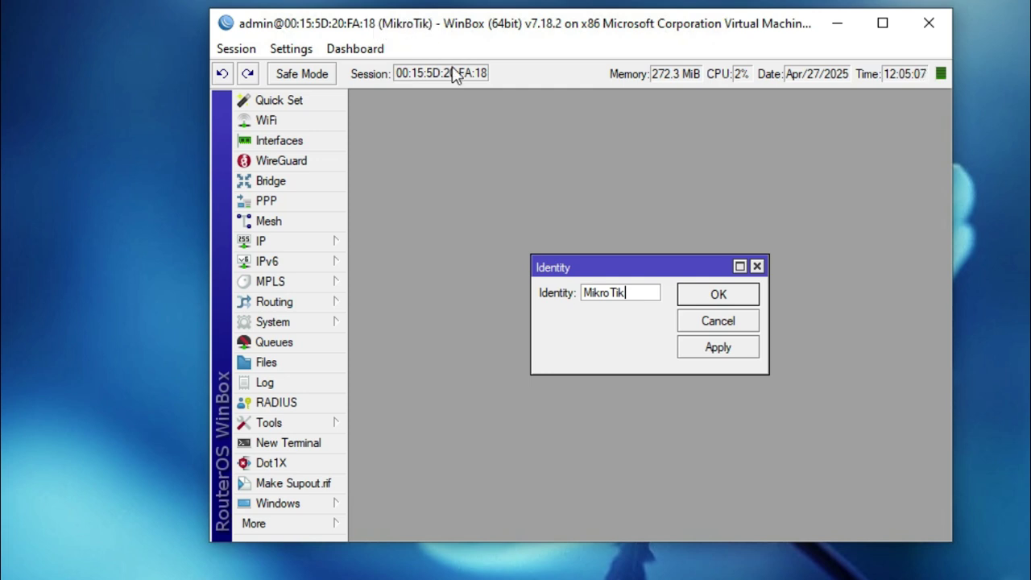
double_click(627, 293)
type("H")
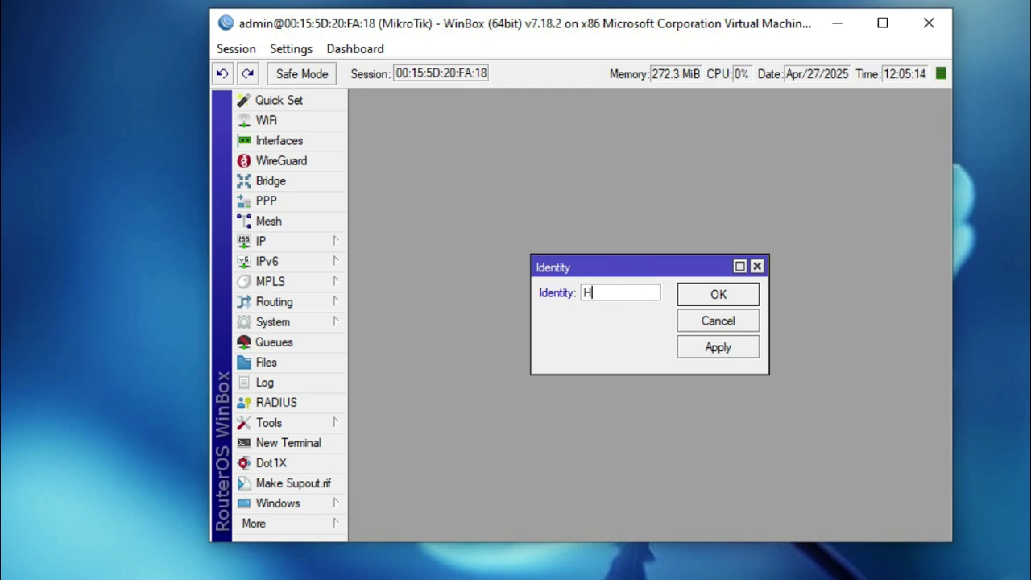
type("ome Router")
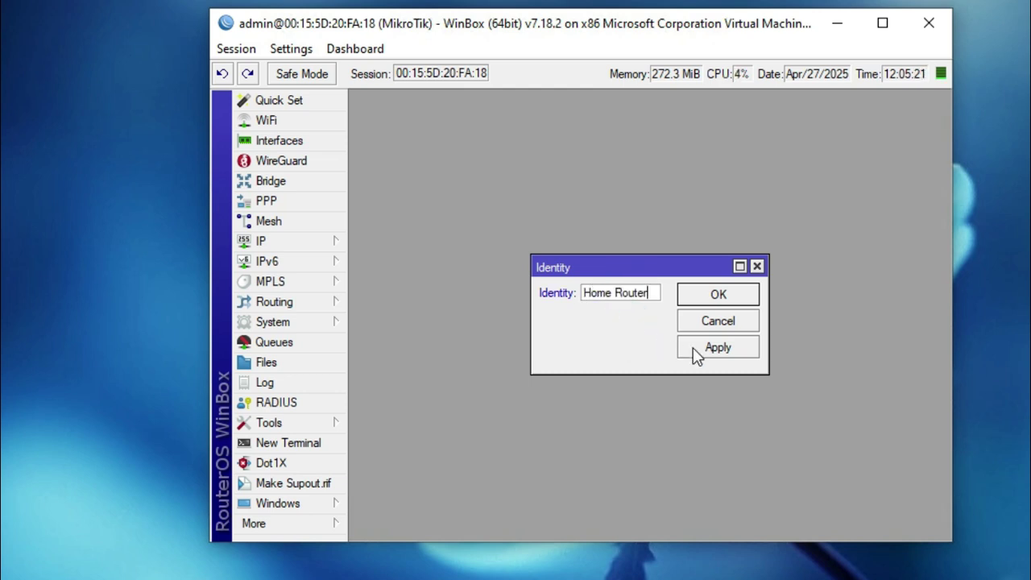
left_click(693, 348)
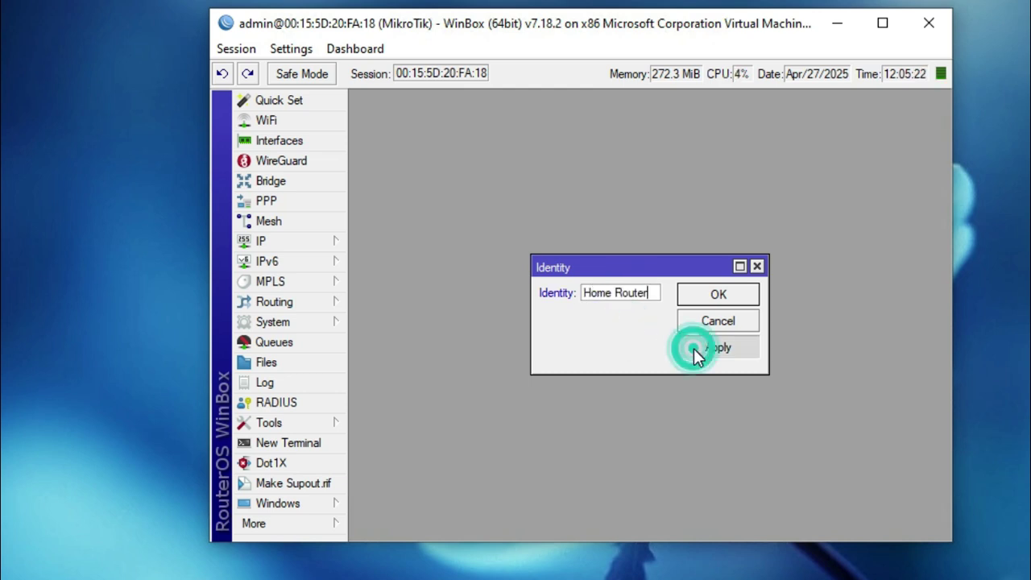
left_click(694, 298)
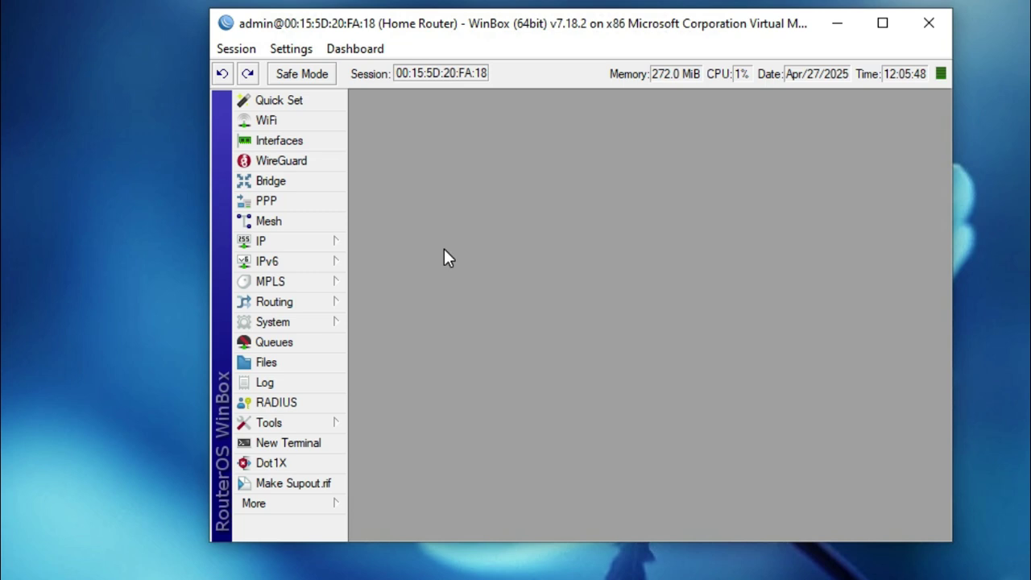
Step: Start a new DHCP client entry and assign it to the ether1 WAN interface
left_click(291, 241)
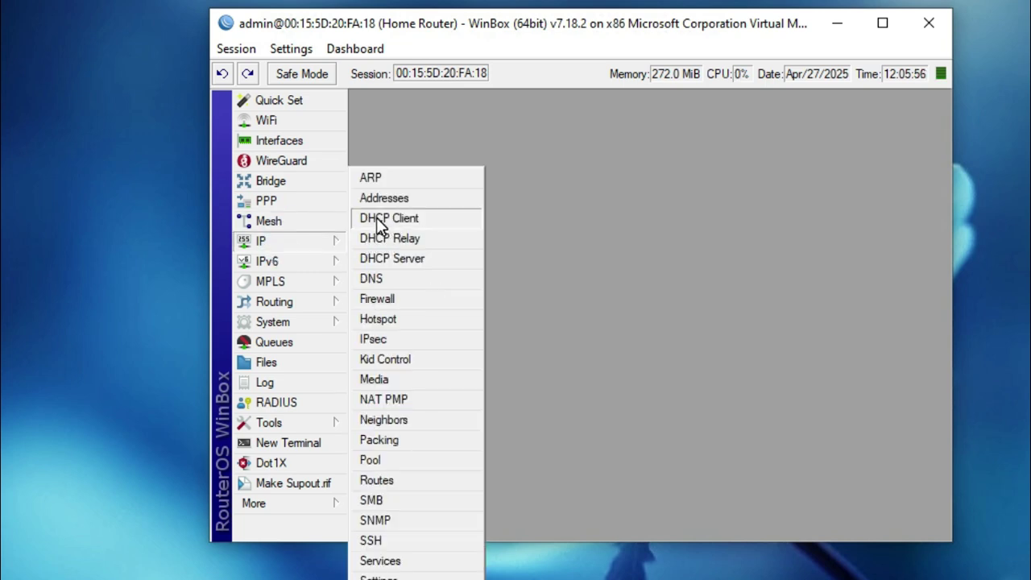
left_click(402, 217)
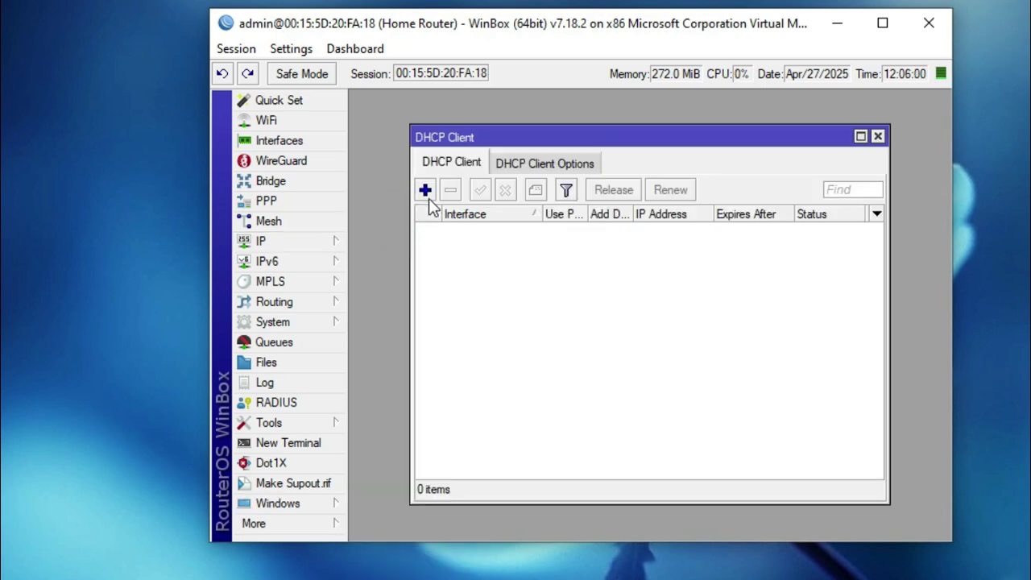
left_click(425, 191)
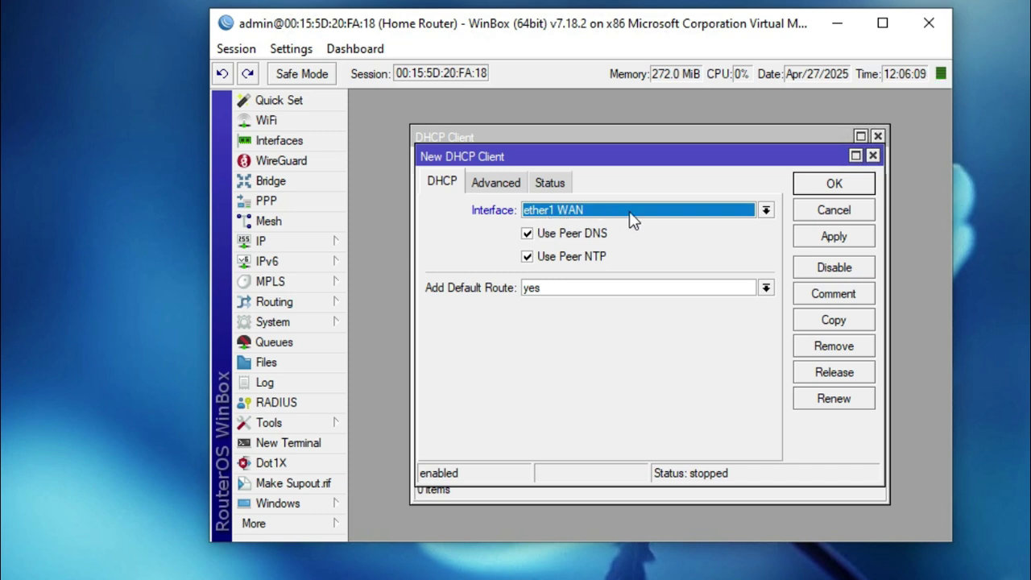
left_click(767, 211)
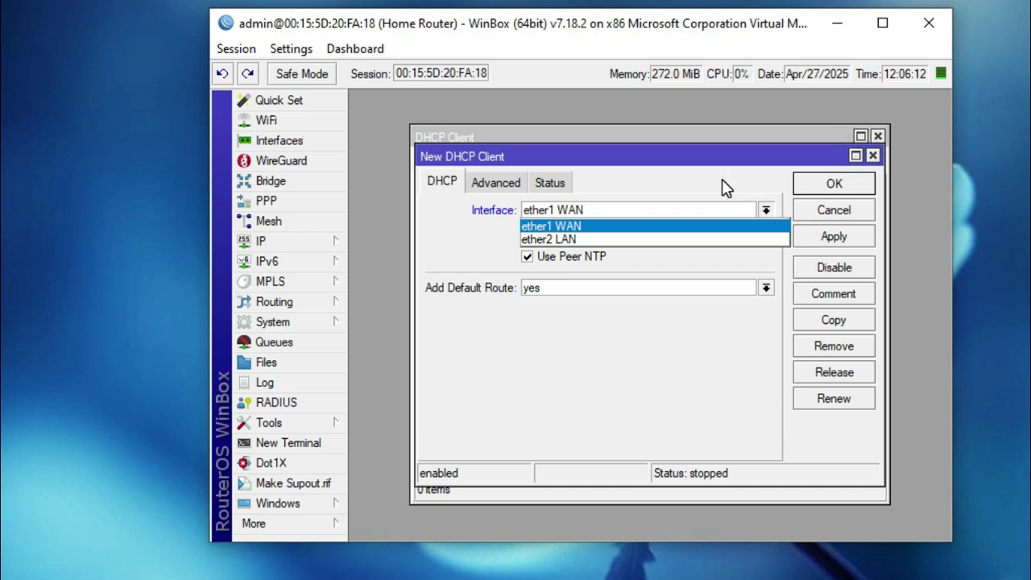
left_click(597, 226)
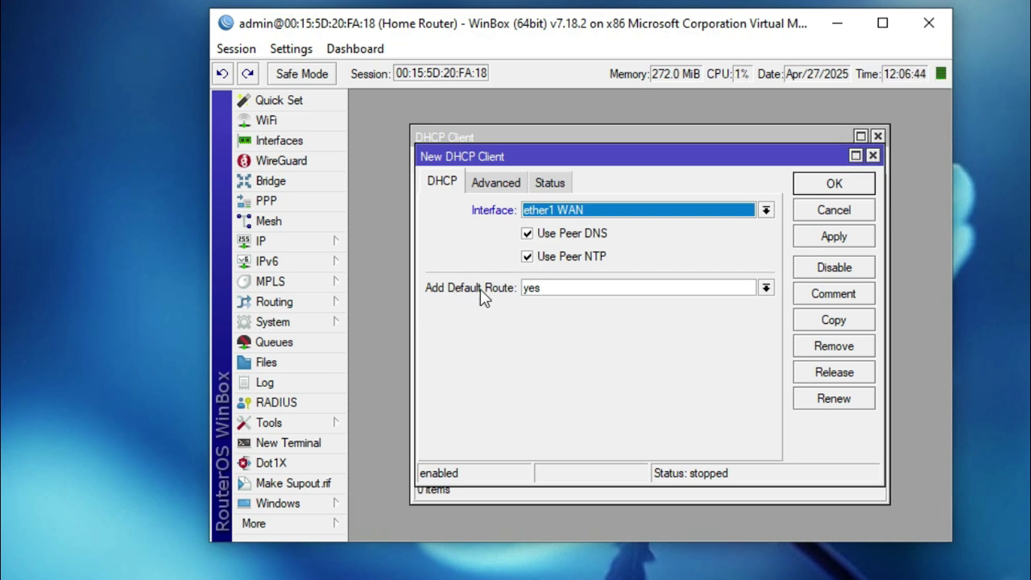
Step: Set Add Default Route to yes for the new DHCP client and save it
left_click(559, 292)
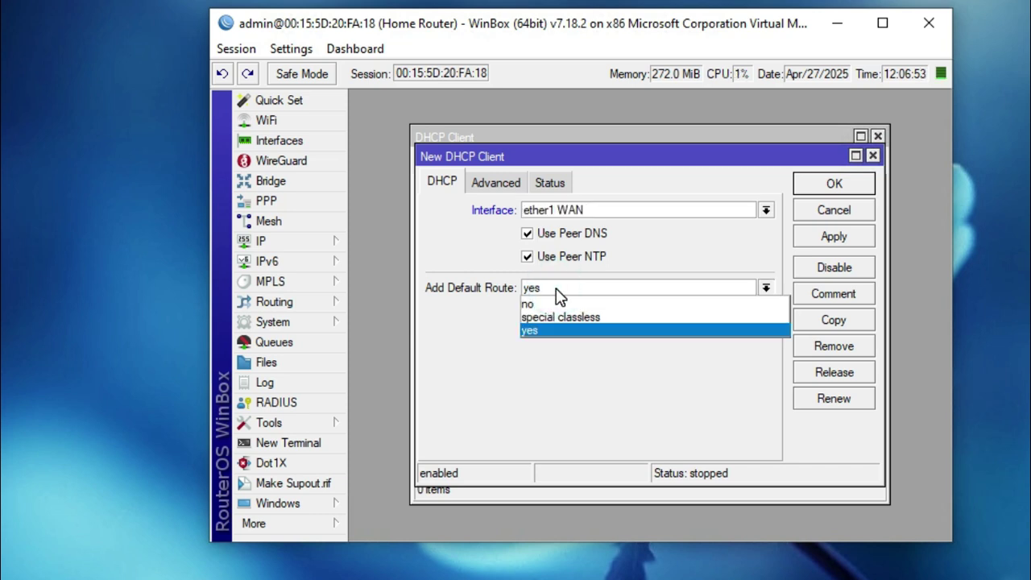
left_click(554, 304)
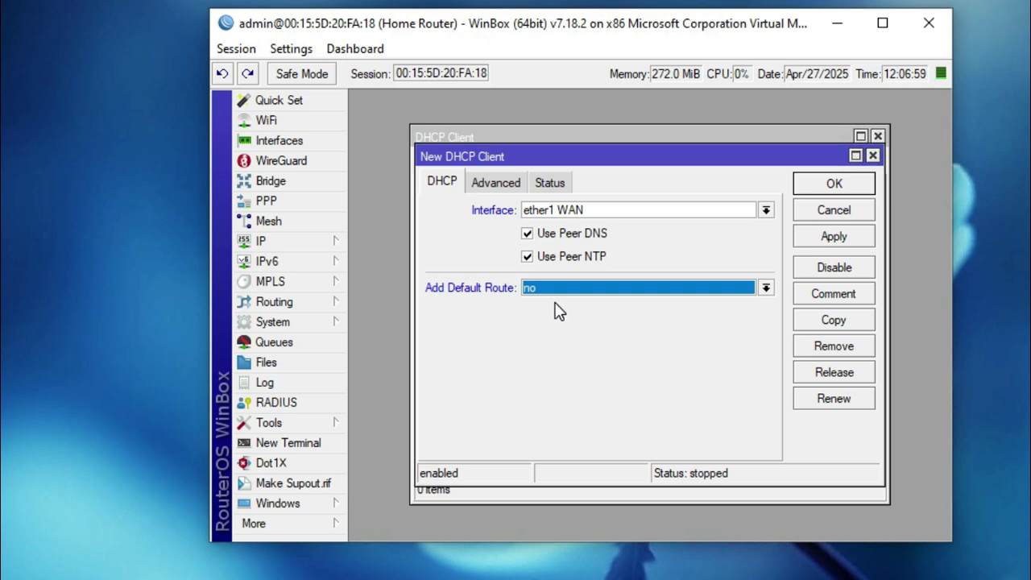
left_click(561, 287)
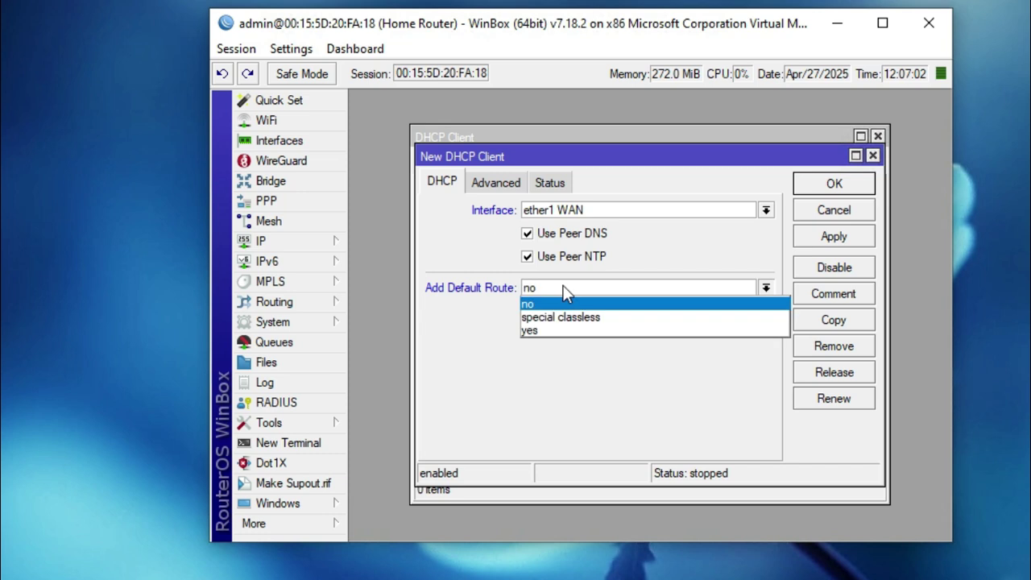
left_click(560, 331)
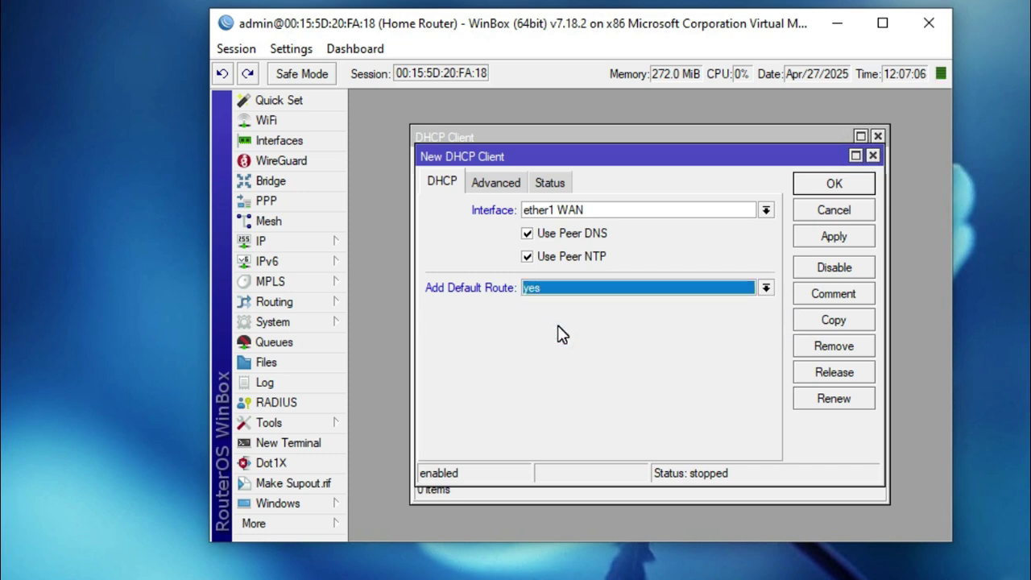
left_click(833, 237)
left_click(820, 185)
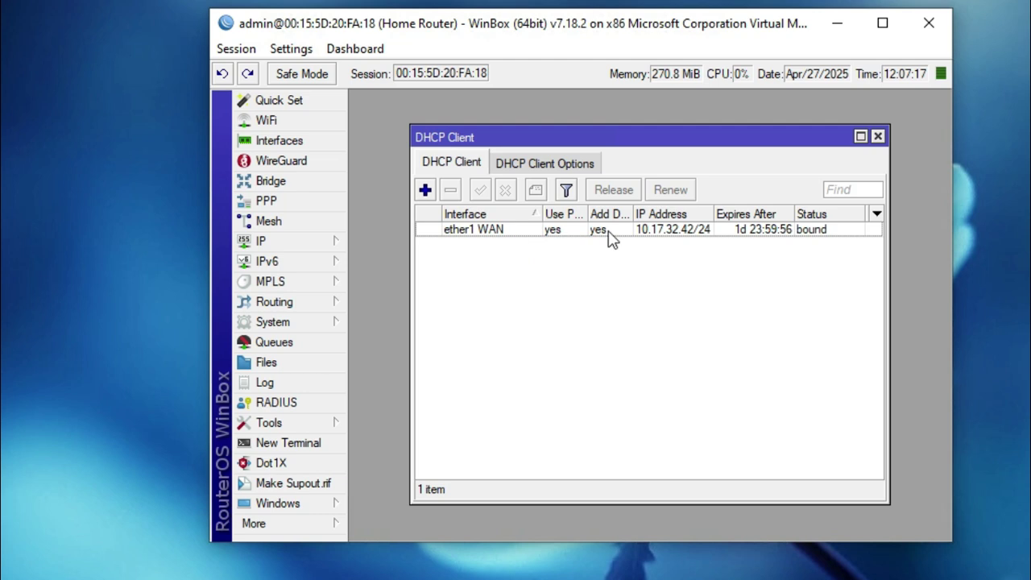
Step: Check the address and status of the ether1 WAN entry, and close the DHCP client list
left_click_drag(714, 214, 727, 216)
left_click(681, 229)
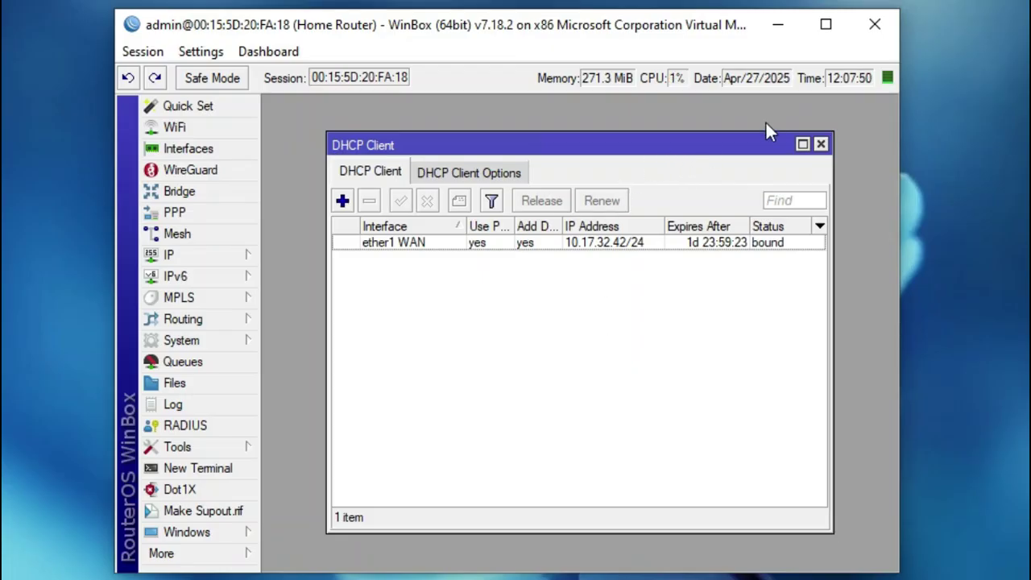
left_click(821, 144)
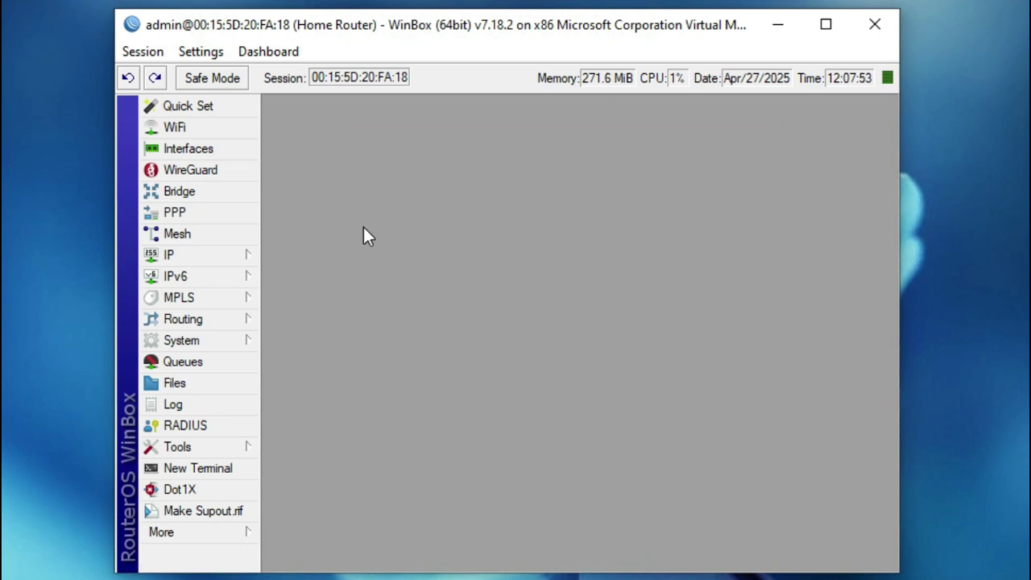
Step: Try entering 8.8.8.8 as a server in the router's DNS settings, and discard the change
left_click(195, 257)
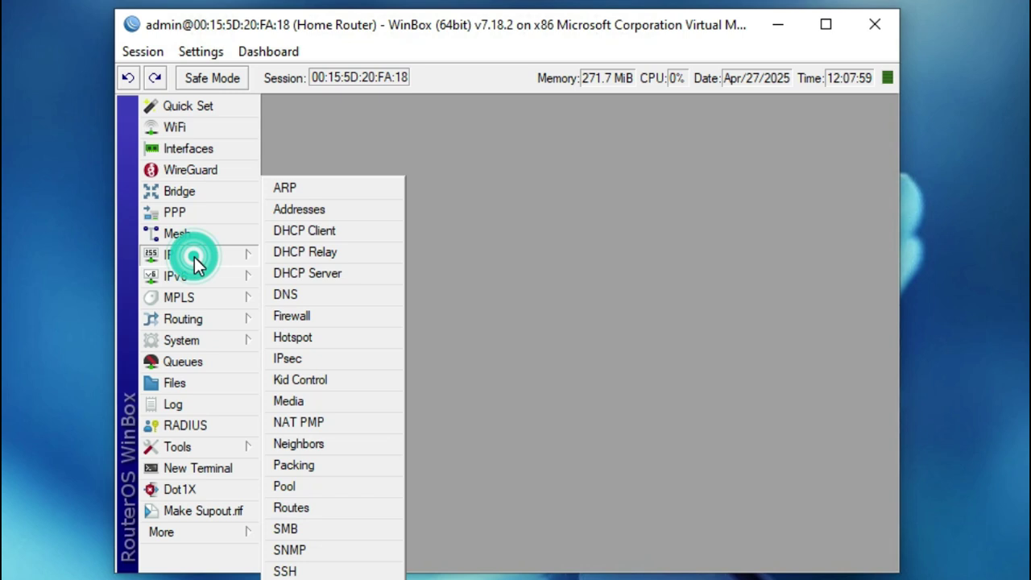
left_click(306, 295)
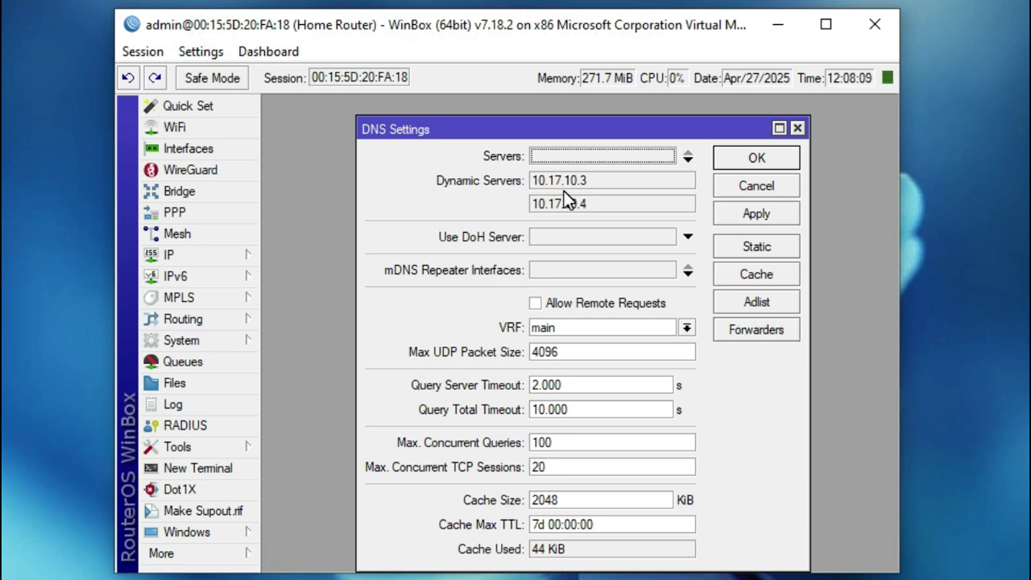
left_click(555, 156)
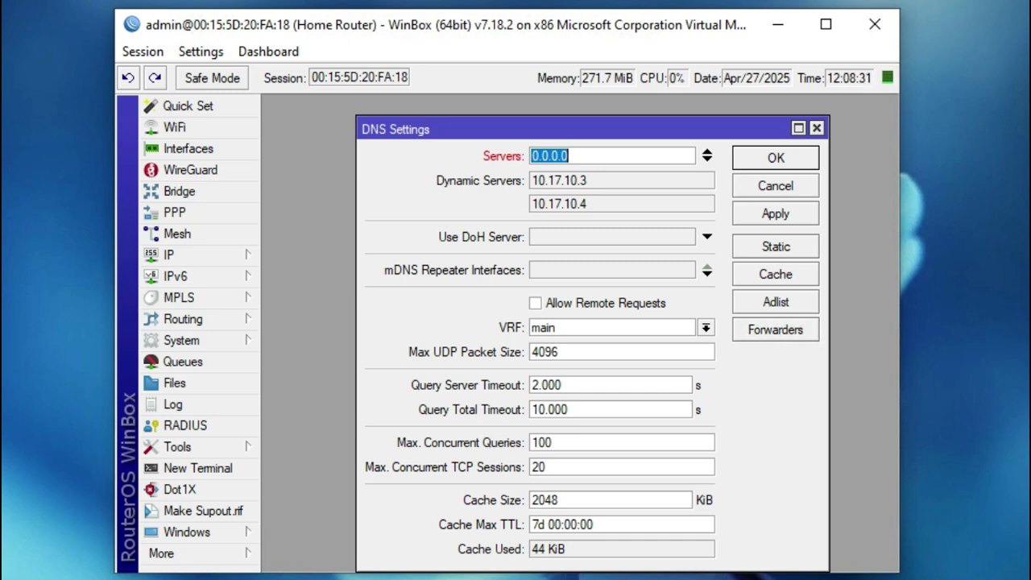
type("8.8.8.")
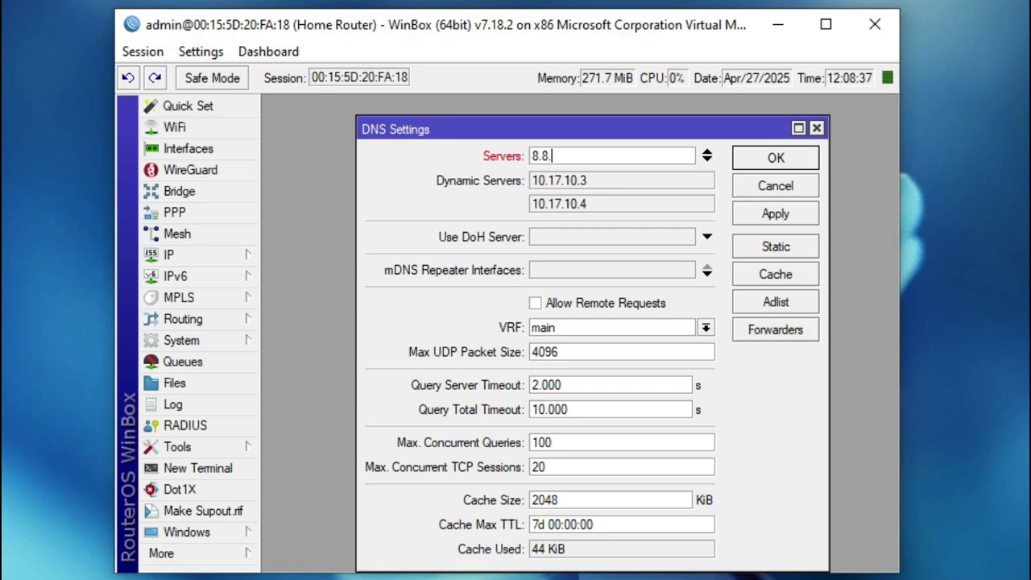
type("8")
key("BackSpace")
key("BackSpace")
key("BackSpace")
key("BackSpace")
key("BackSpace")
key("BackSpace")
key("BackSpace")
left_click(771, 186)
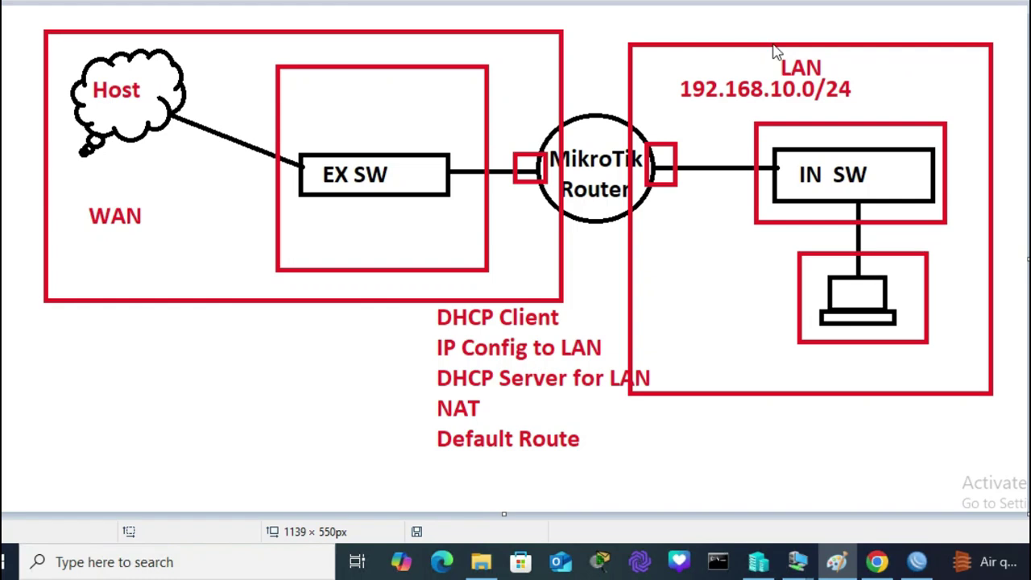
left_click_drag(640, 139, 691, 194)
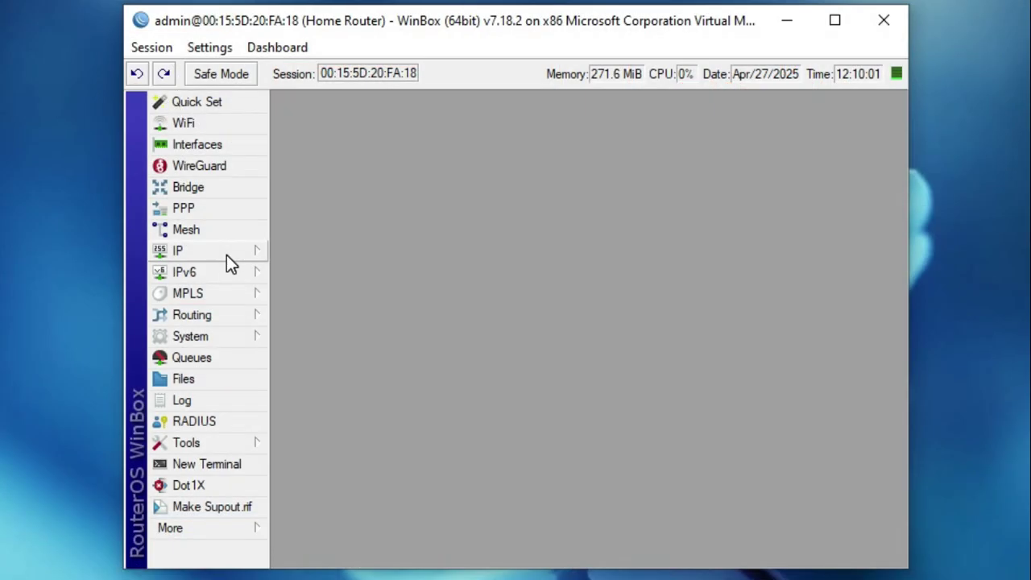
Step: Start a new entry in the IP address list with the address 192.168.10.1/24
left_click(228, 254)
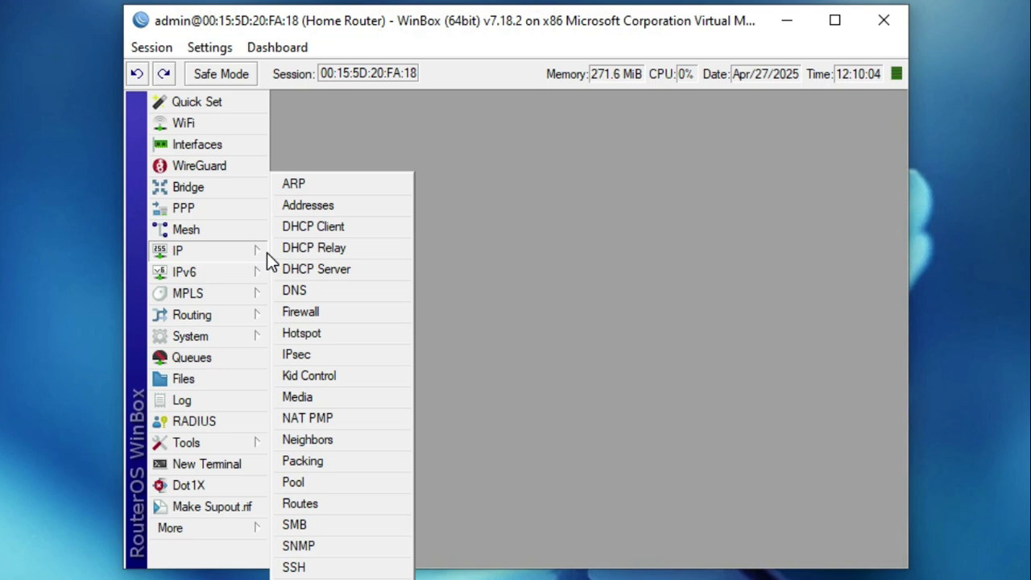
left_click(307, 201)
left_click(534, 227)
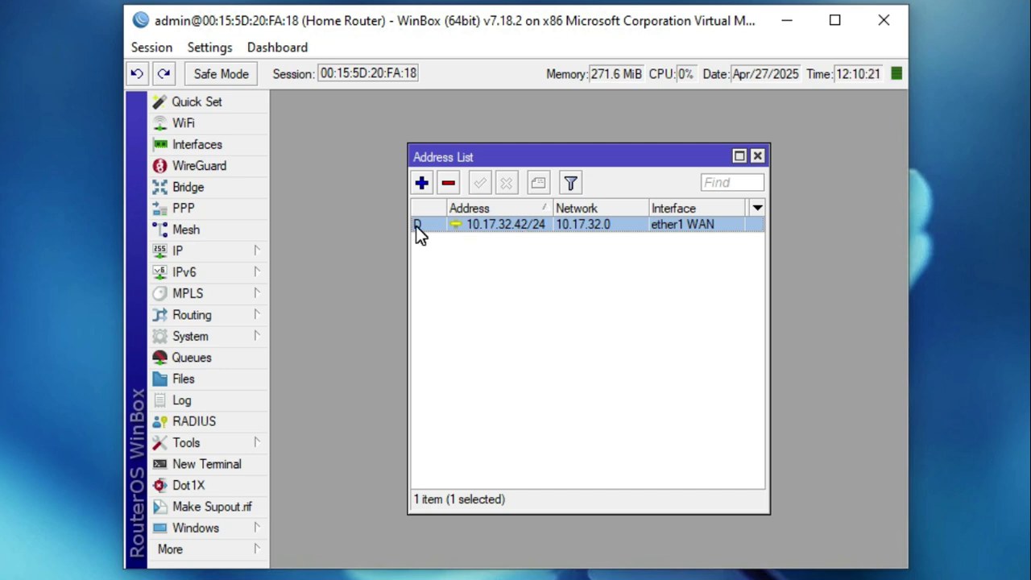
left_click(422, 183)
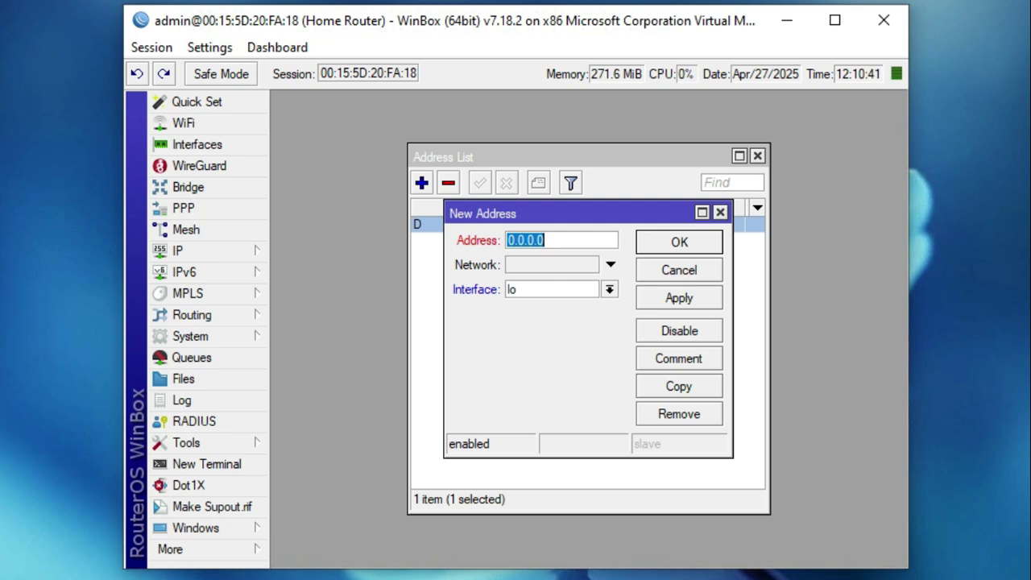
type("192.")
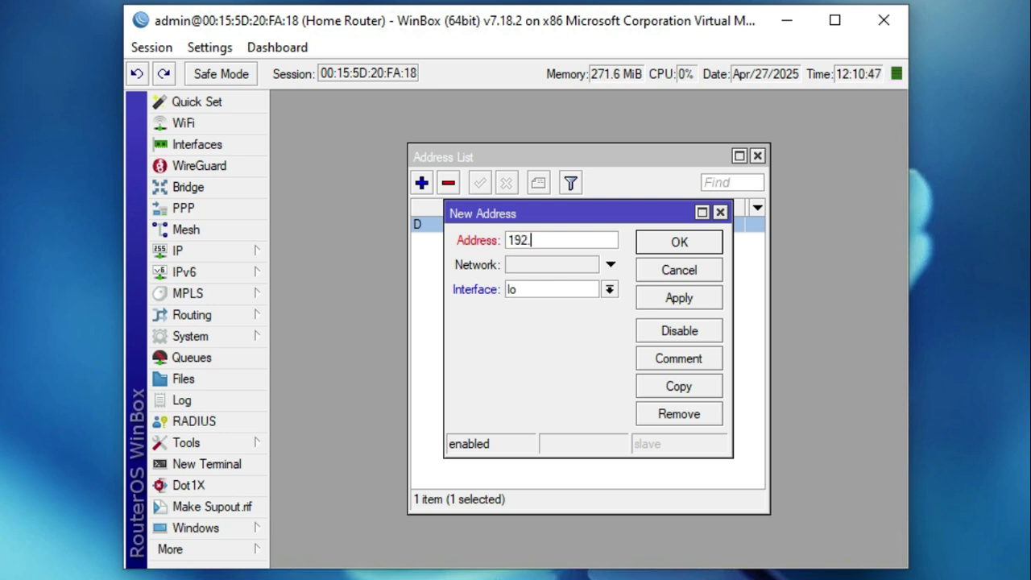
type("168.10.1")
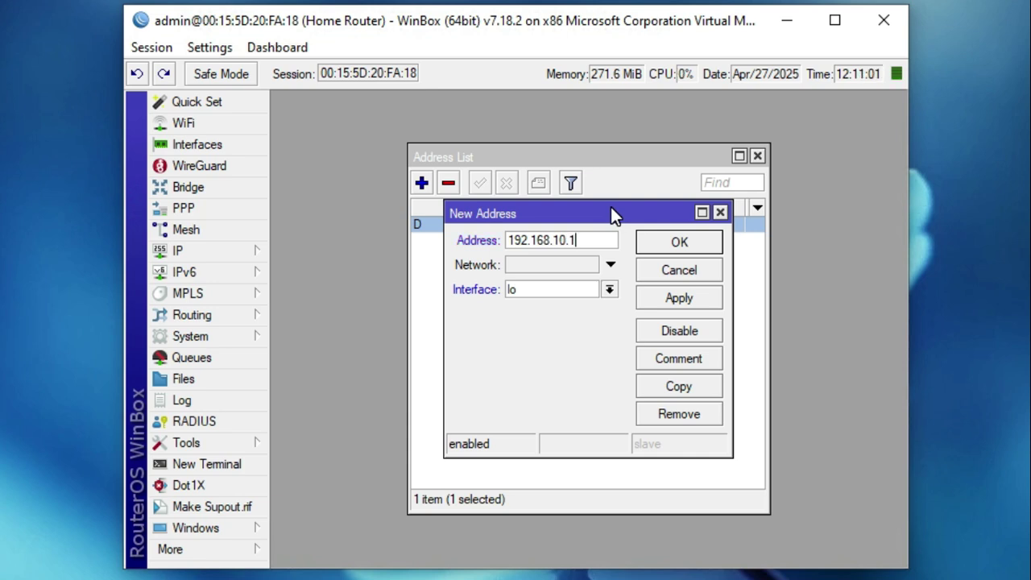
type("/")
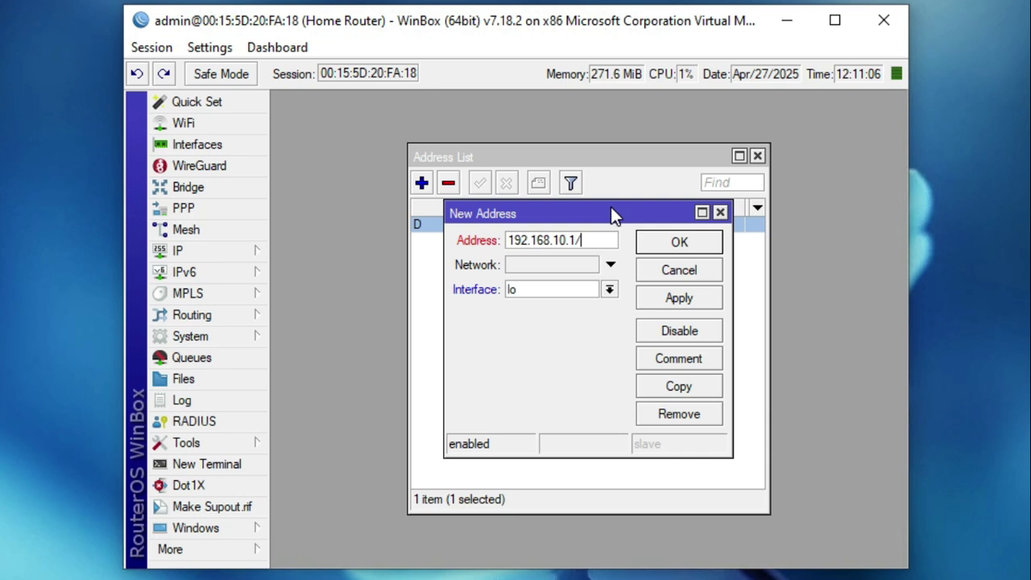
type("24")
Step: Assign the new address to the ether2 LAN interface, save it, and select it in the address list
left_click(609, 289)
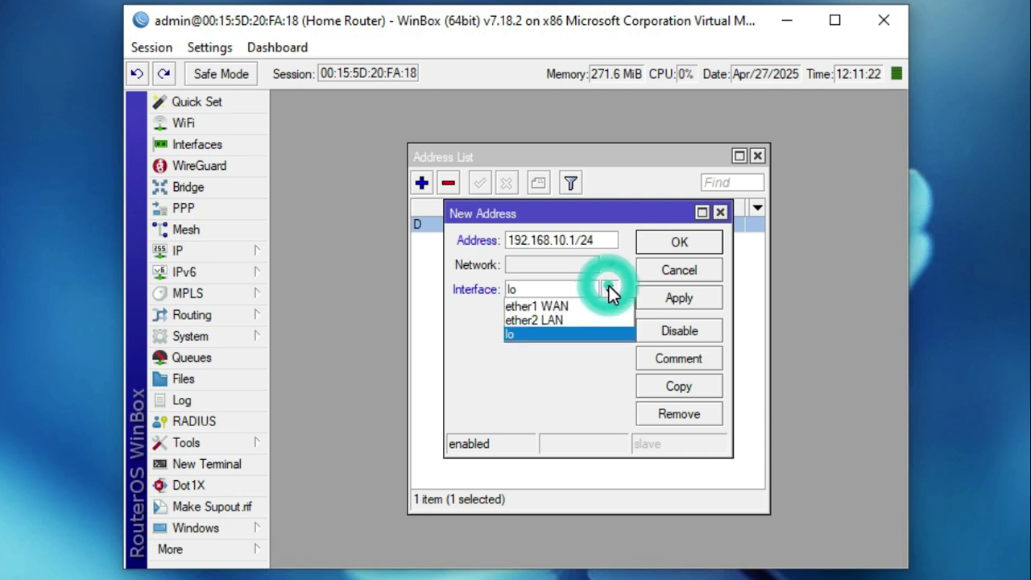
left_click(544, 319)
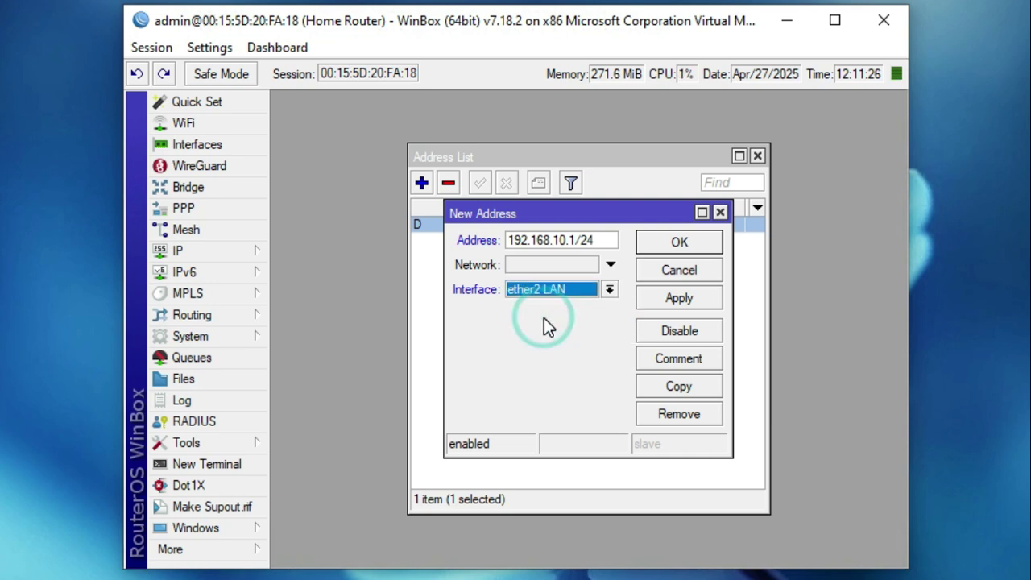
left_click(667, 300)
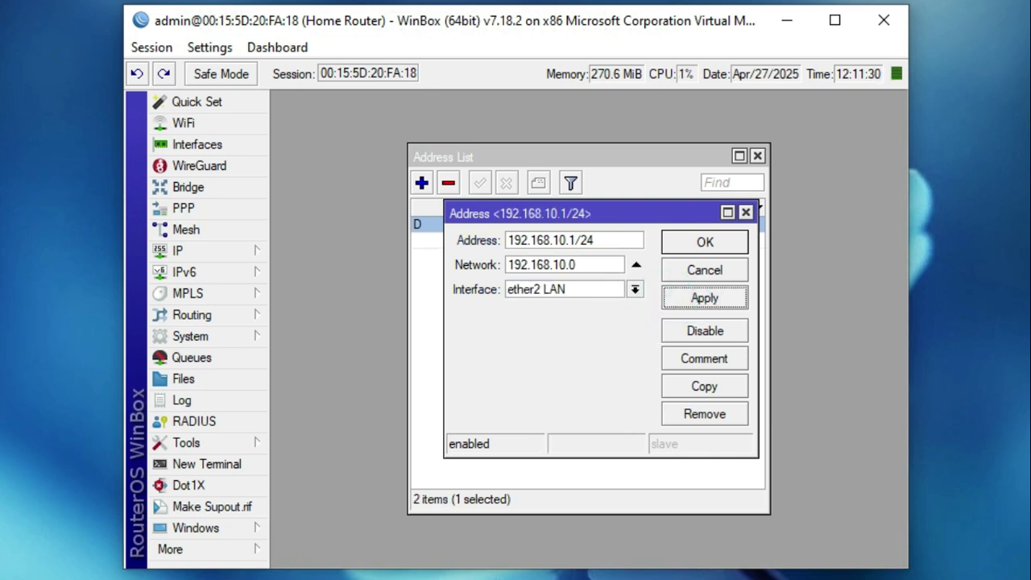
left_click(690, 244)
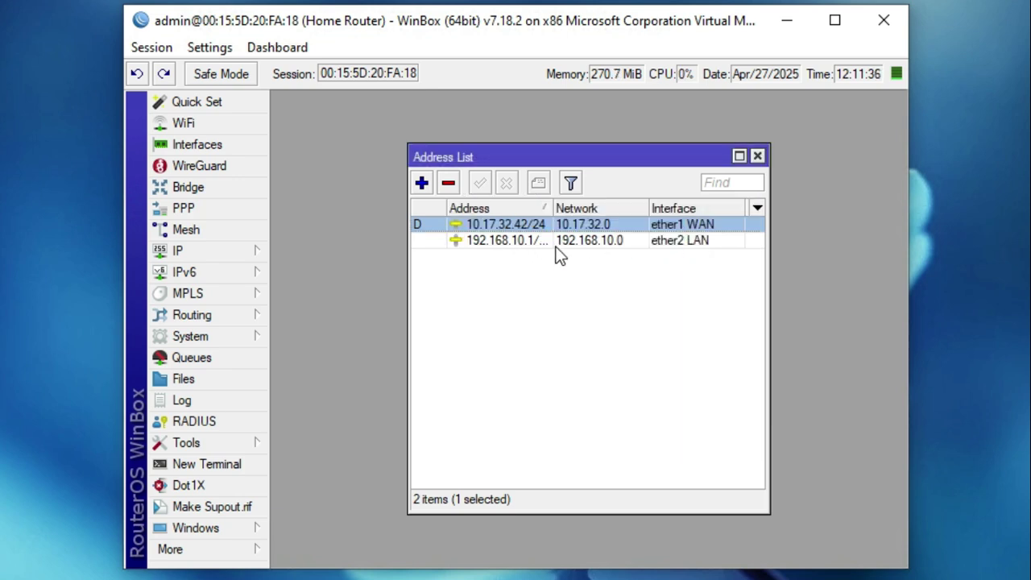
left_click(619, 246)
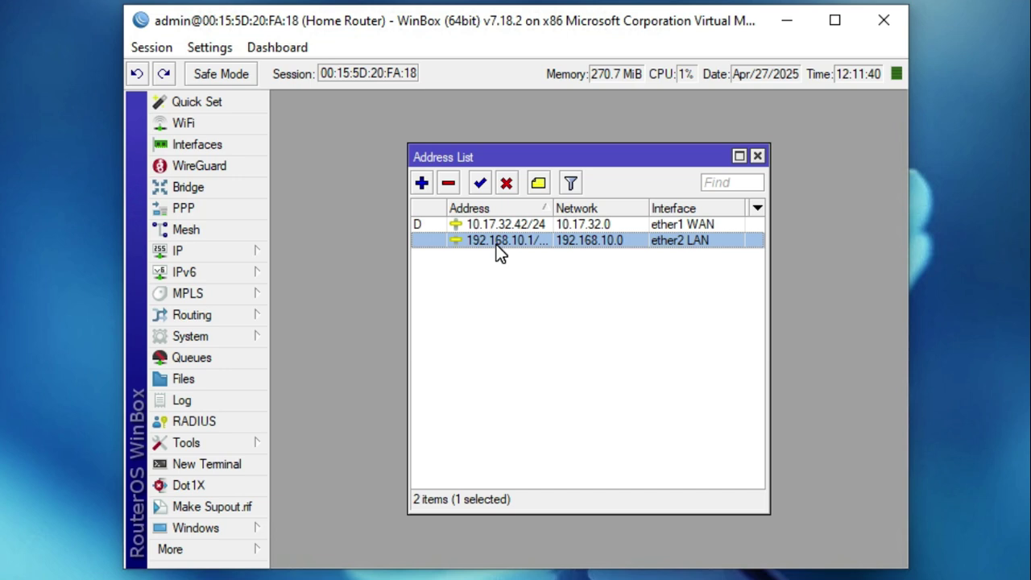
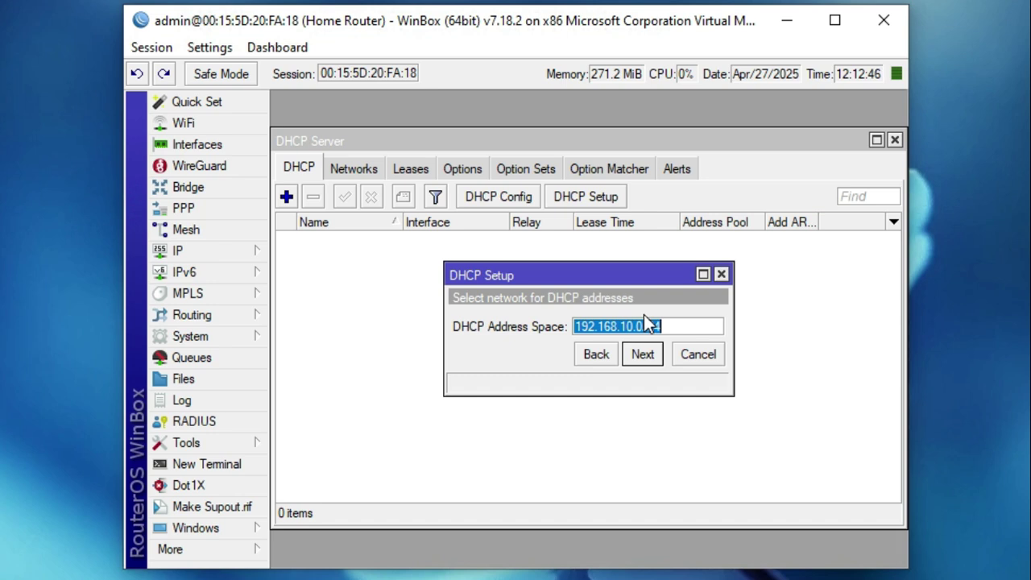
Step: Set up the DHCP server for network 192.168.10.0/24 with gateway 192.168.10.1 and address pool 192.168.10.2-192.168.10.254
left_click(642, 355)
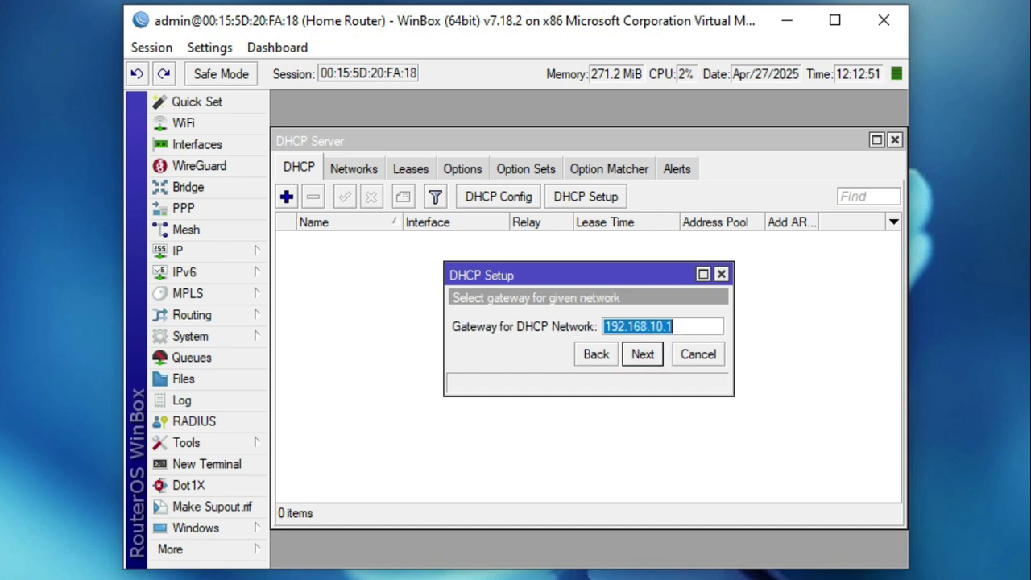
left_click(669, 328)
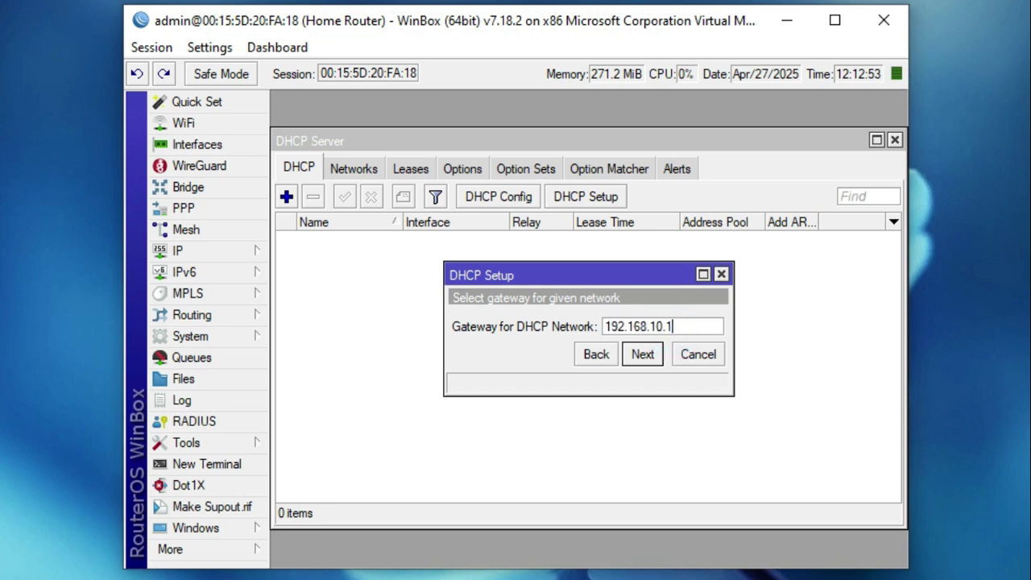
left_click(642, 355)
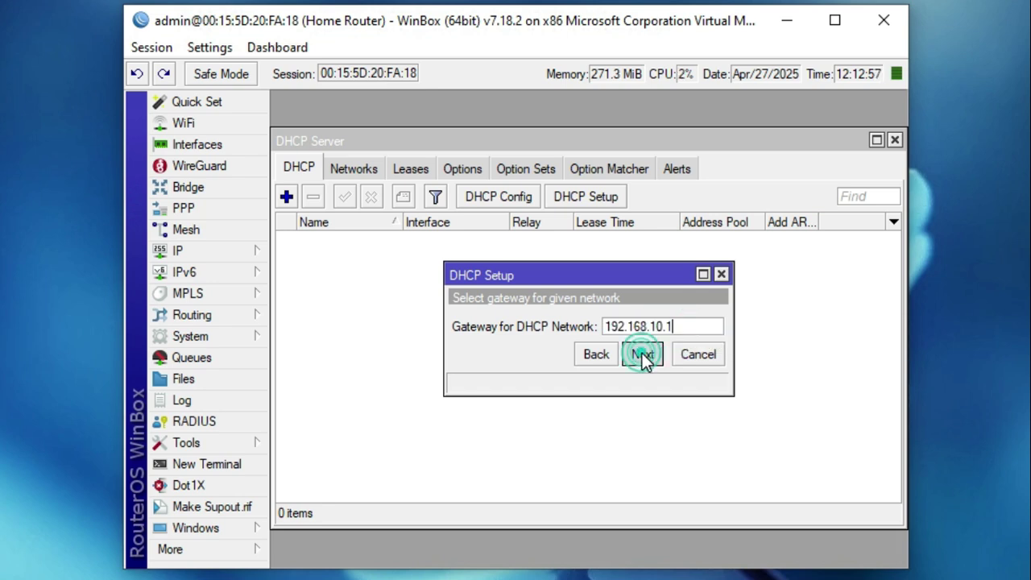
key("End")
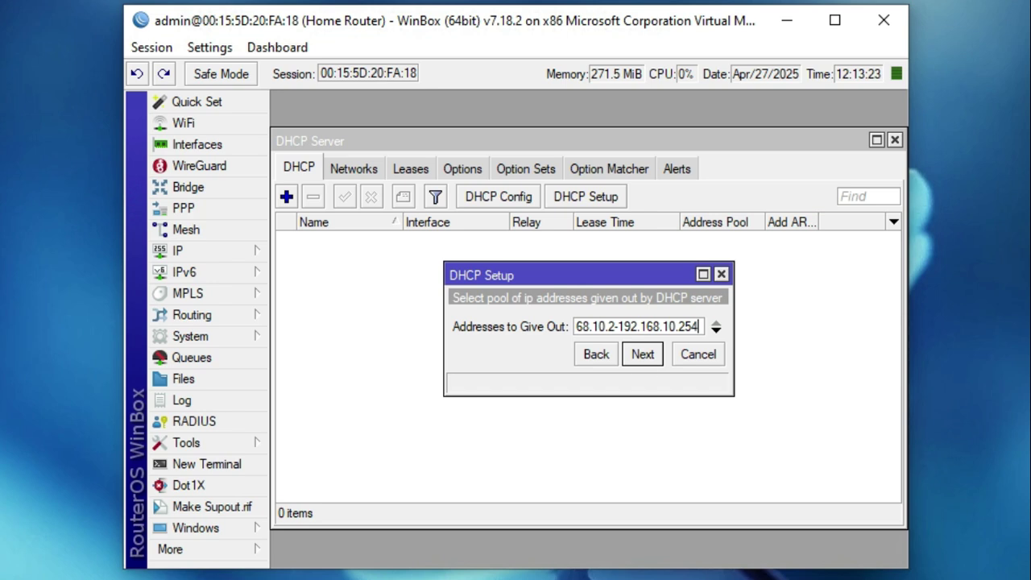
left_click(642, 360)
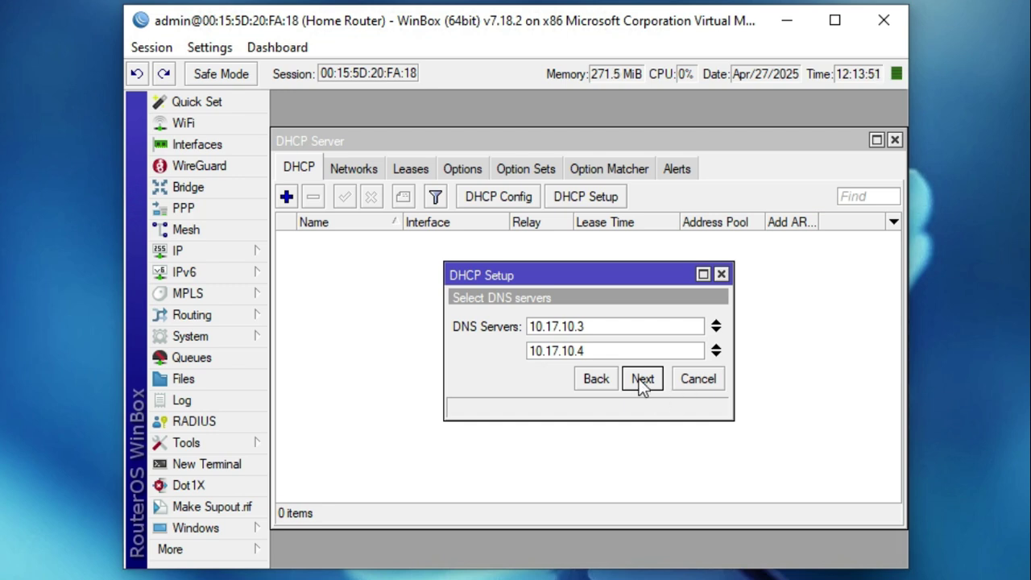
Step: Complete the DHCP setup with DNS servers 10.17.10.3 and 10.17.10.4 and a lease time of 00:30:00
left_click(641, 379)
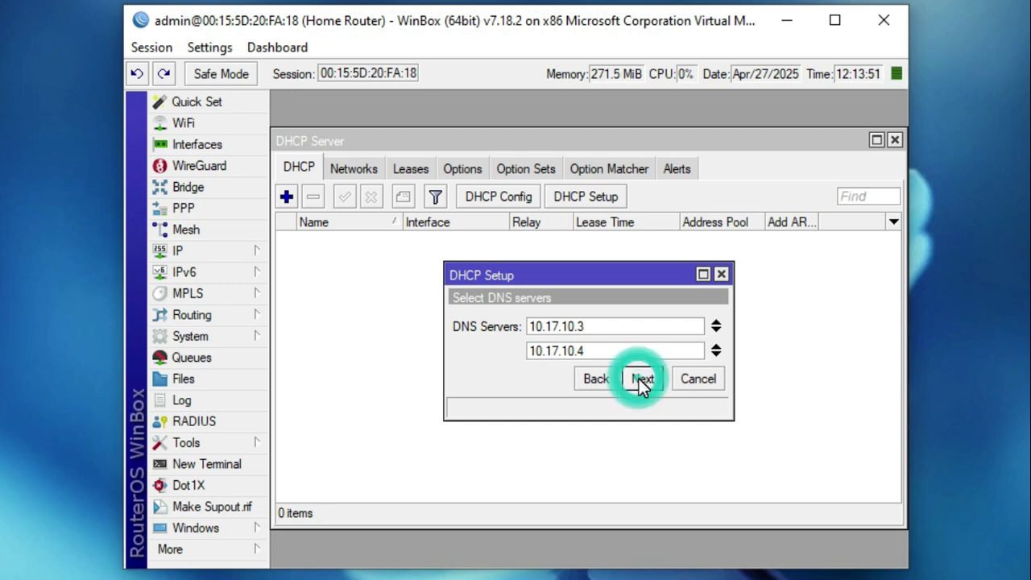
left_click(601, 327)
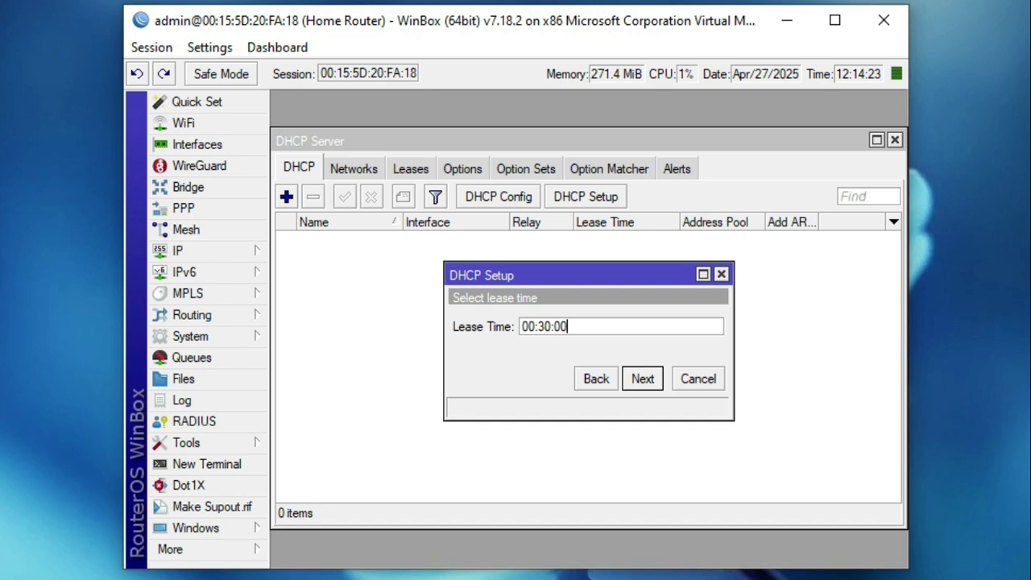
left_click(642, 379)
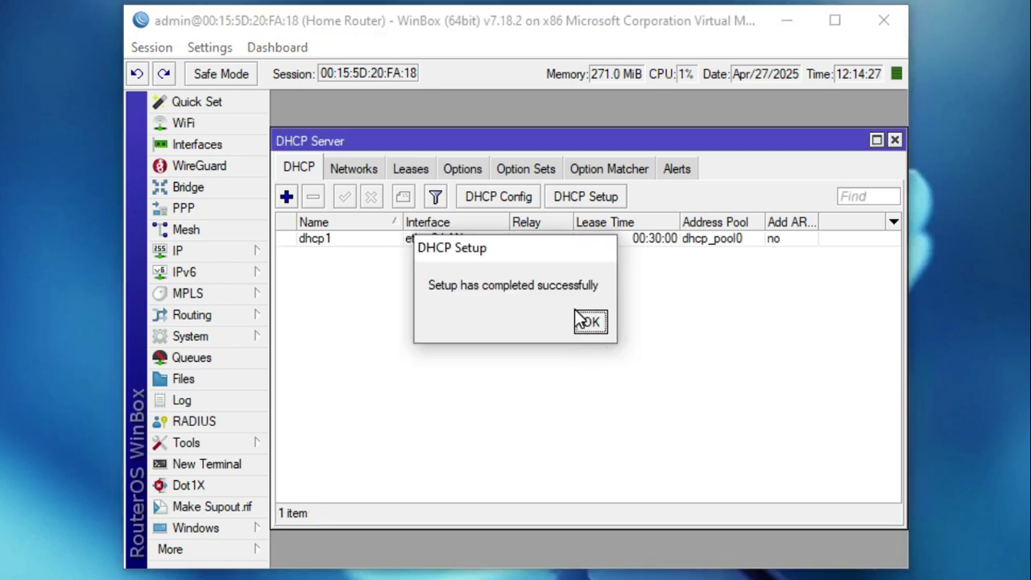
left_click(586, 321)
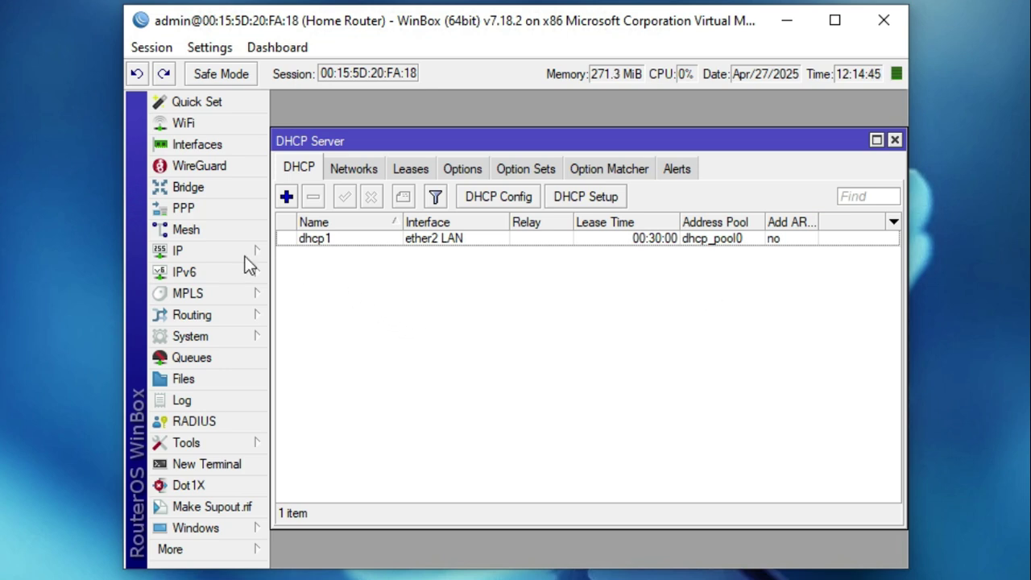
Step: Start a new firewall NAT rule in the srcnat chain with source address 192.168.10.0/24
left_click(219, 251)
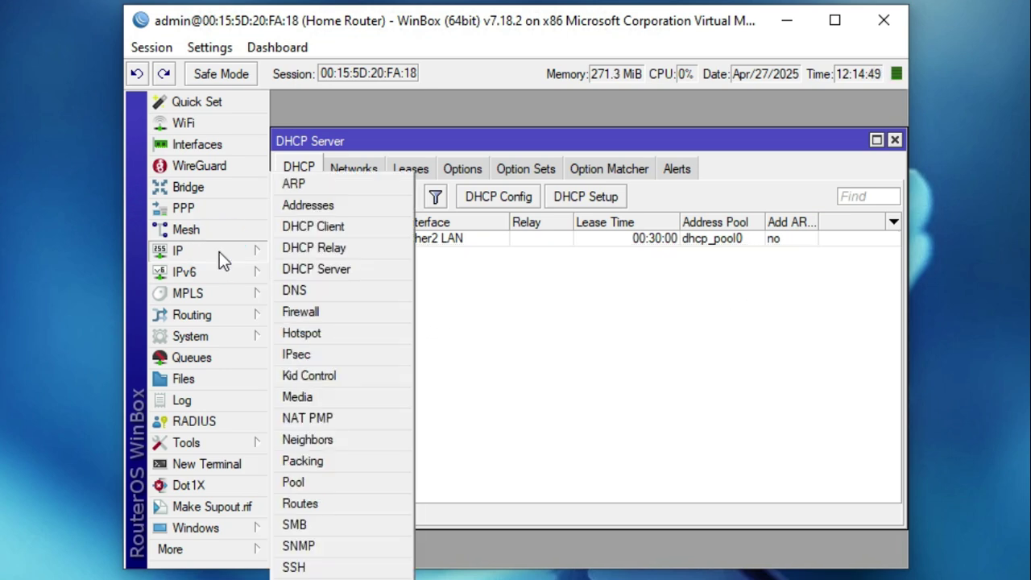
left_click(310, 313)
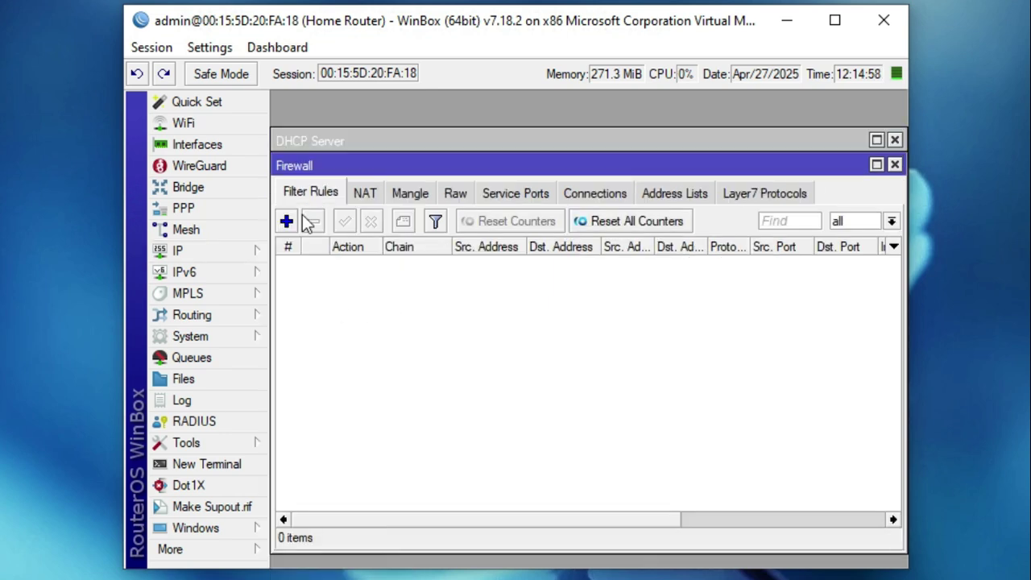
left_click(367, 195)
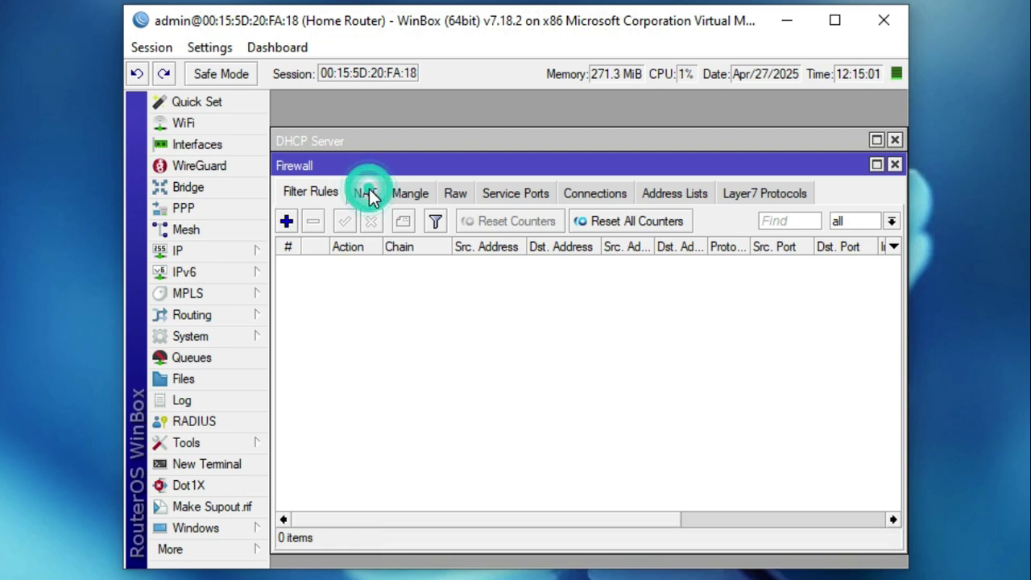
left_click(289, 221)
left_click(413, 132)
left_click(531, 160)
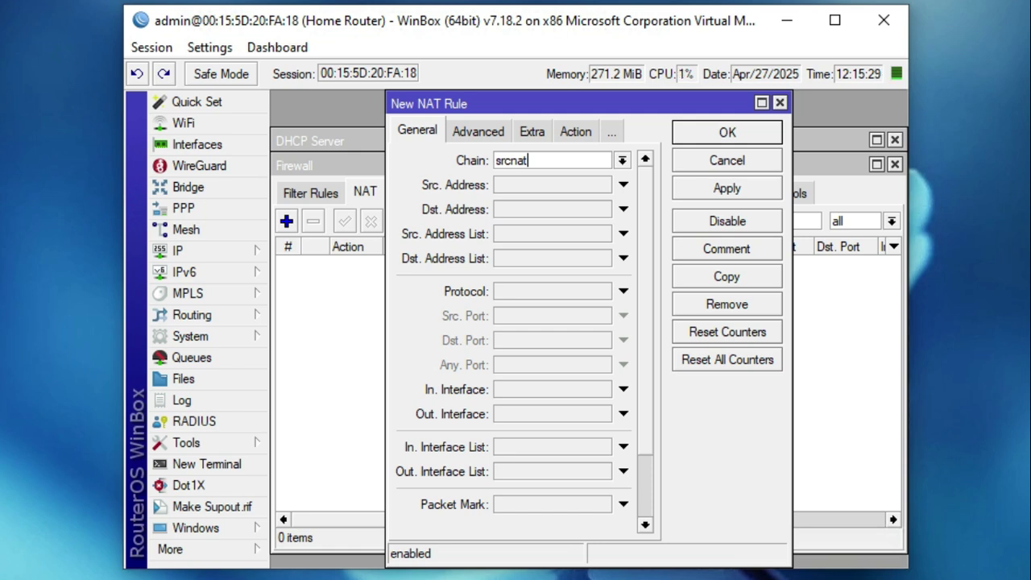
left_click(546, 185)
left_click(546, 186)
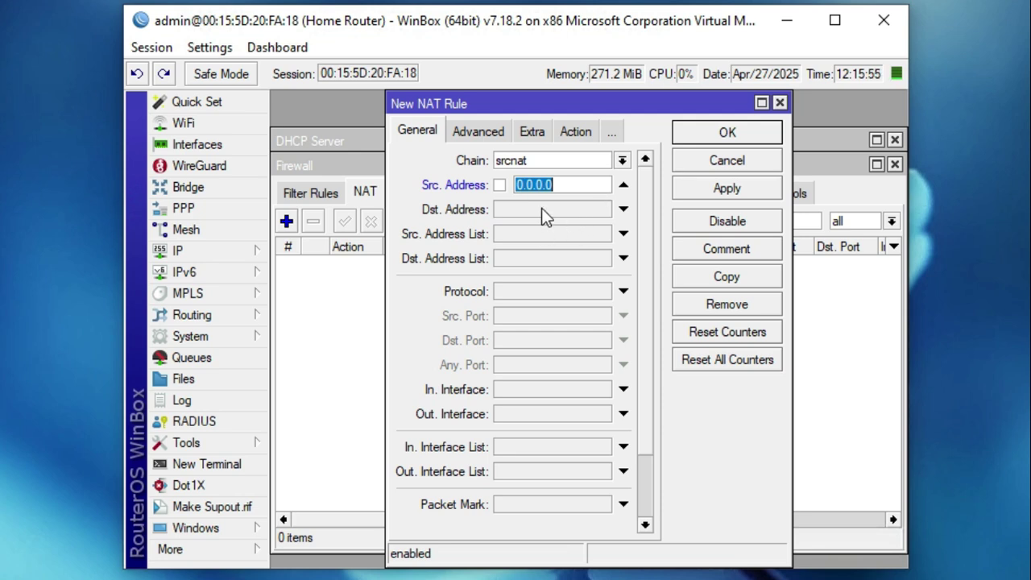
type("192.168.10.")
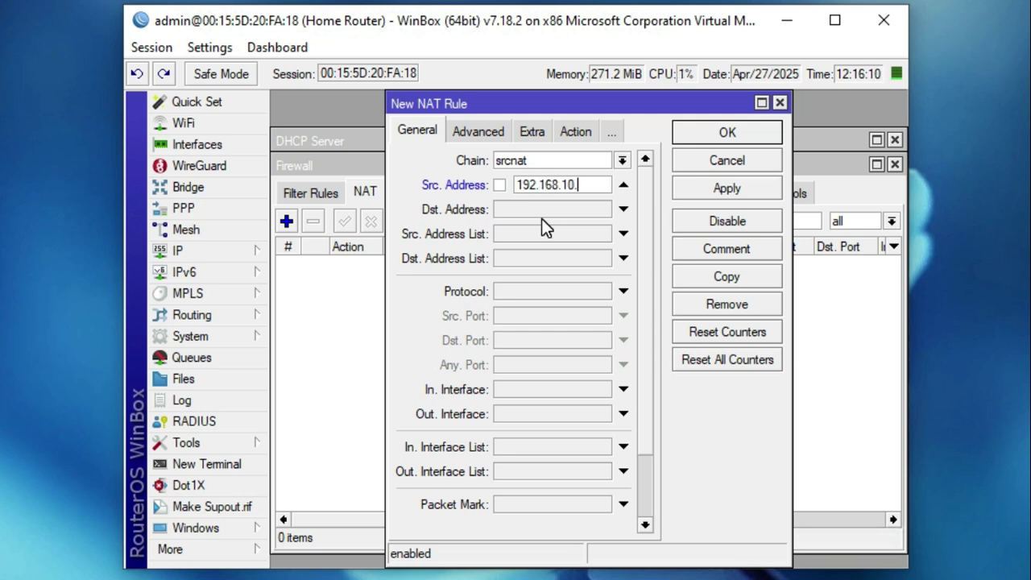
type("0/24")
Step: Set the NAT rule's action to masquerade and save the rule
left_click(577, 133)
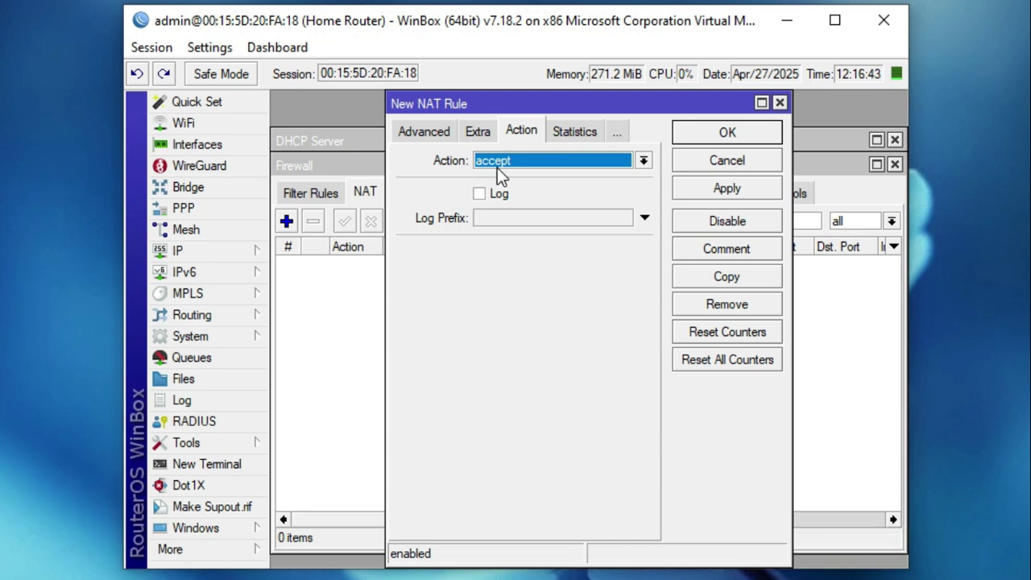
left_click(643, 161)
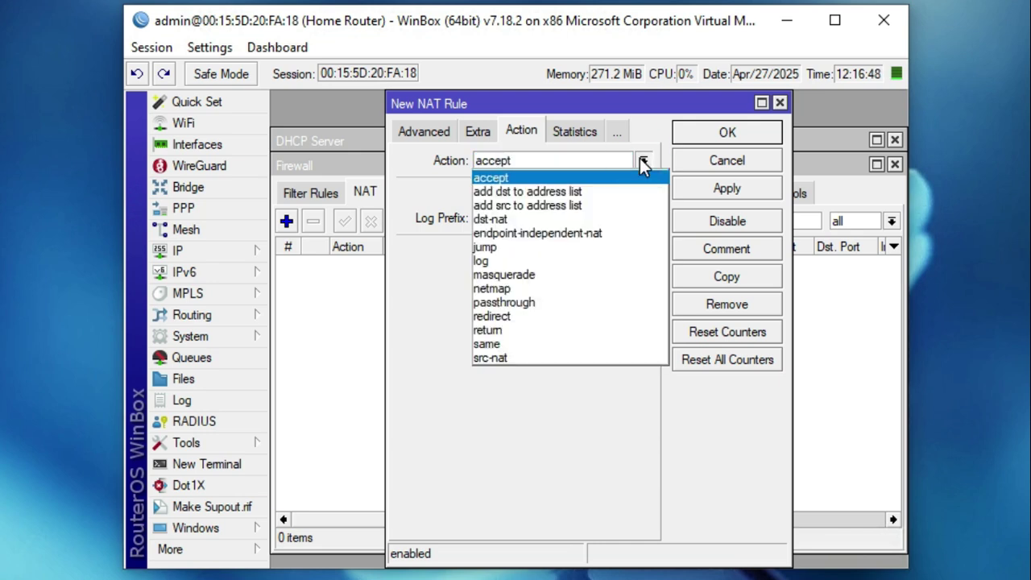
left_click(499, 275)
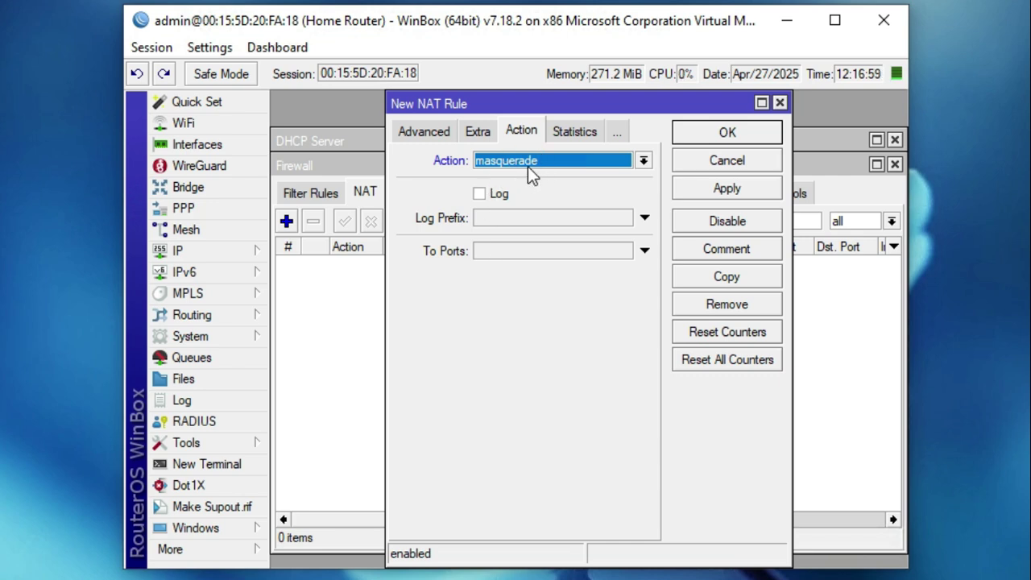
left_click(687, 190)
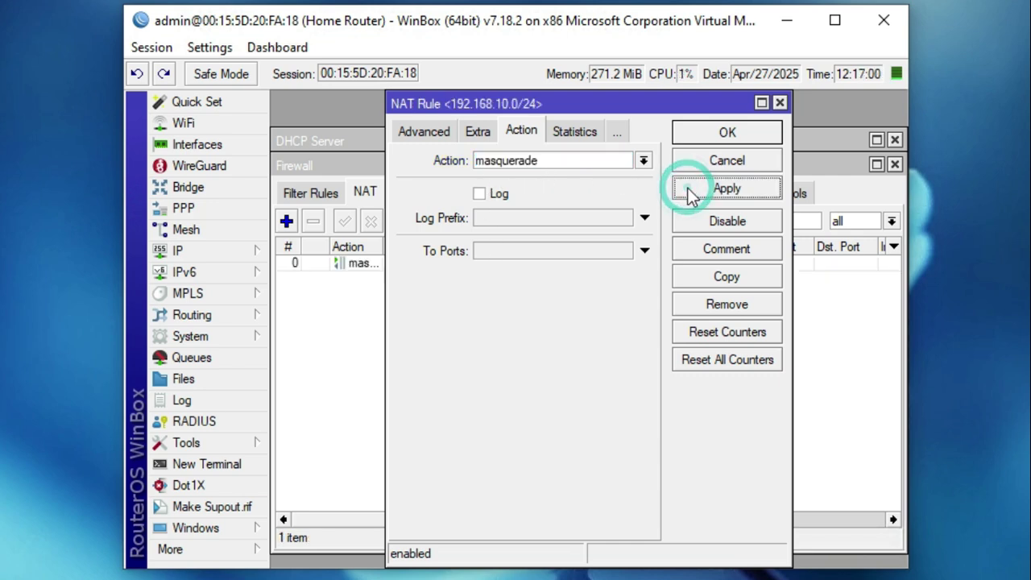
left_click(691, 130)
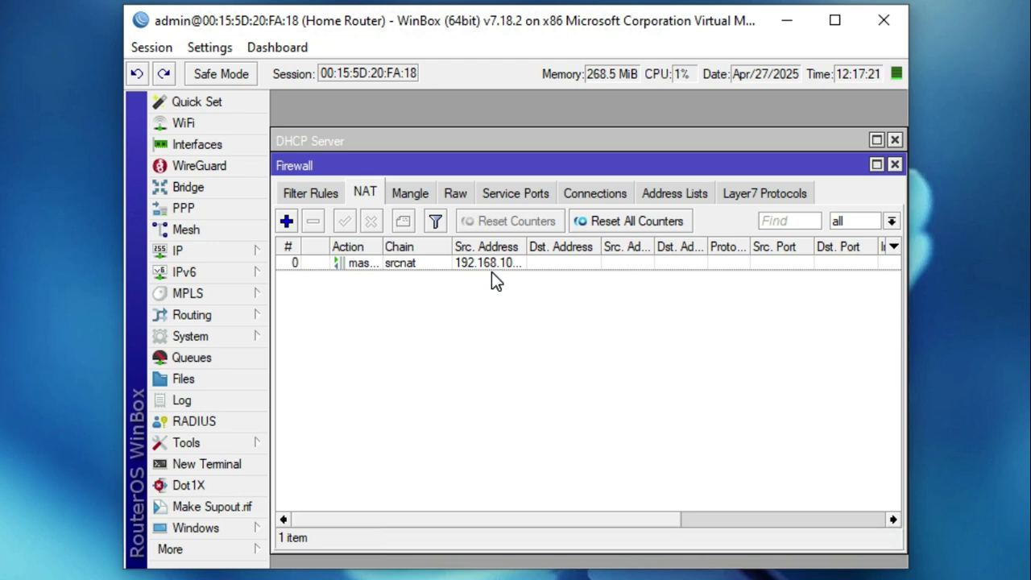
Step: Remove the dynamic default route 0.0.0.0/0 from the IP route list
left_click(183, 252)
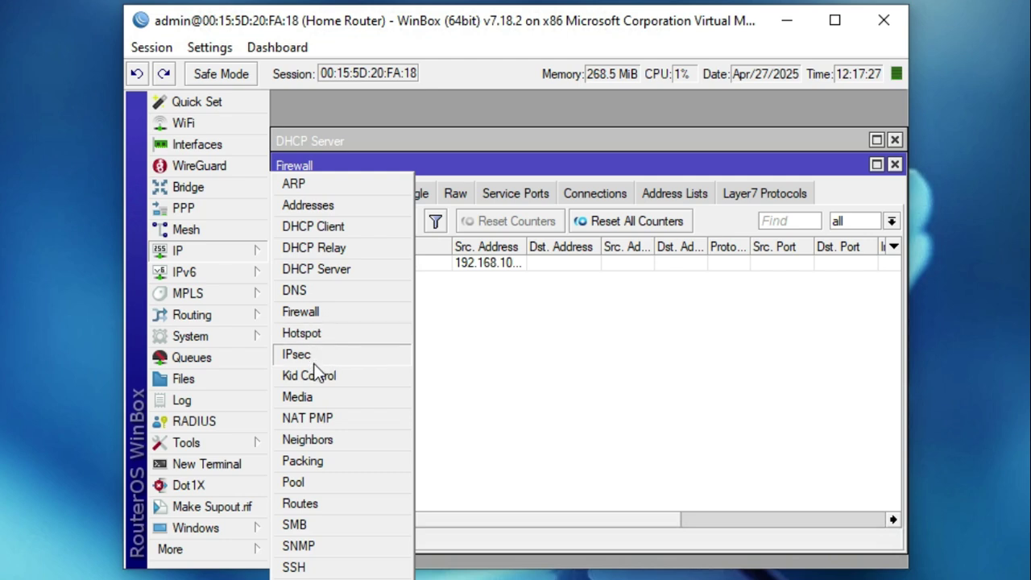
left_click(312, 505)
left_click(381, 225)
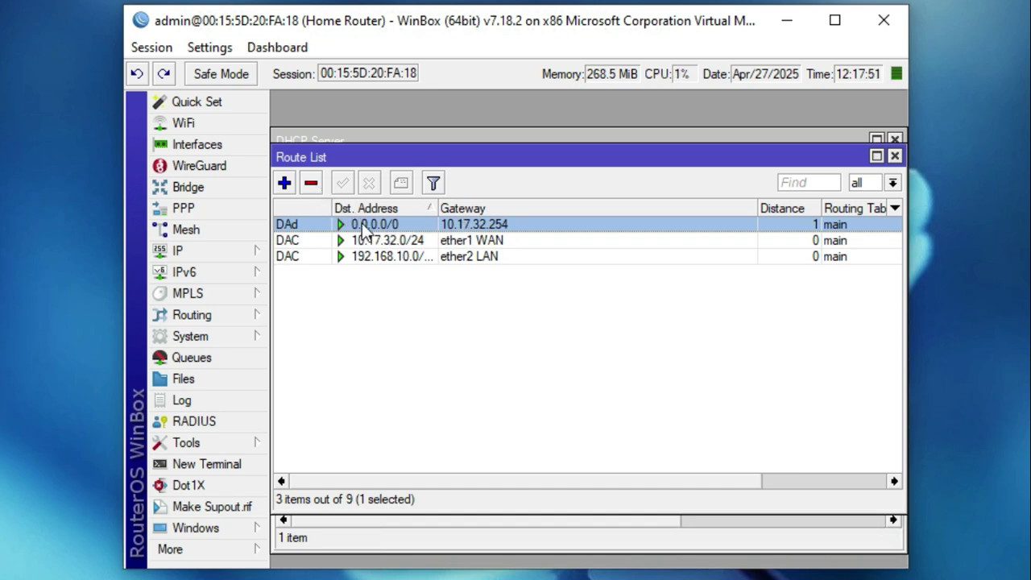
left_click(311, 184)
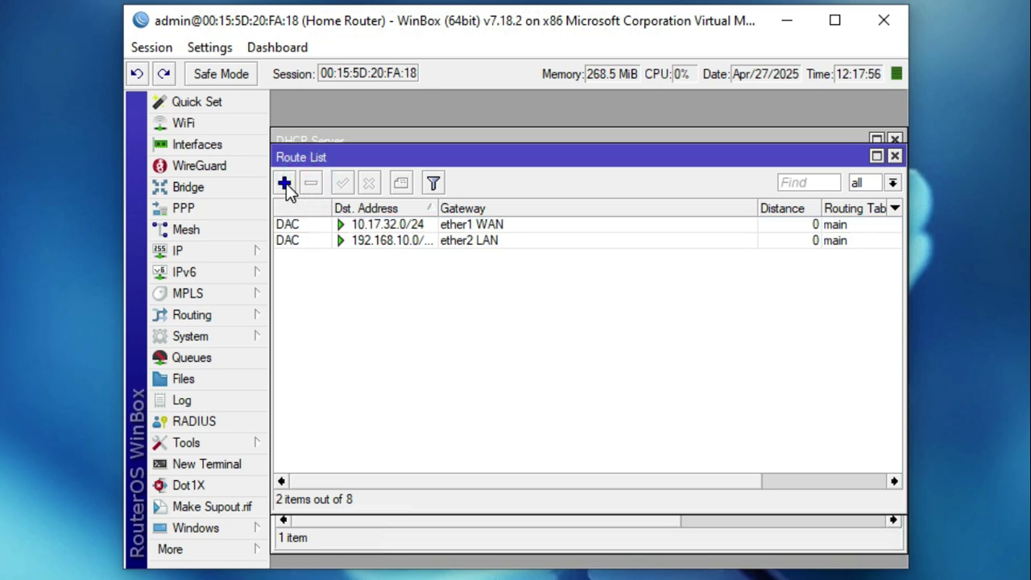
Step: Add a route to 0.0.0.0/0 through gateway 10.17.32.254, declining to make the PC discoverable on the network
left_click(285, 184)
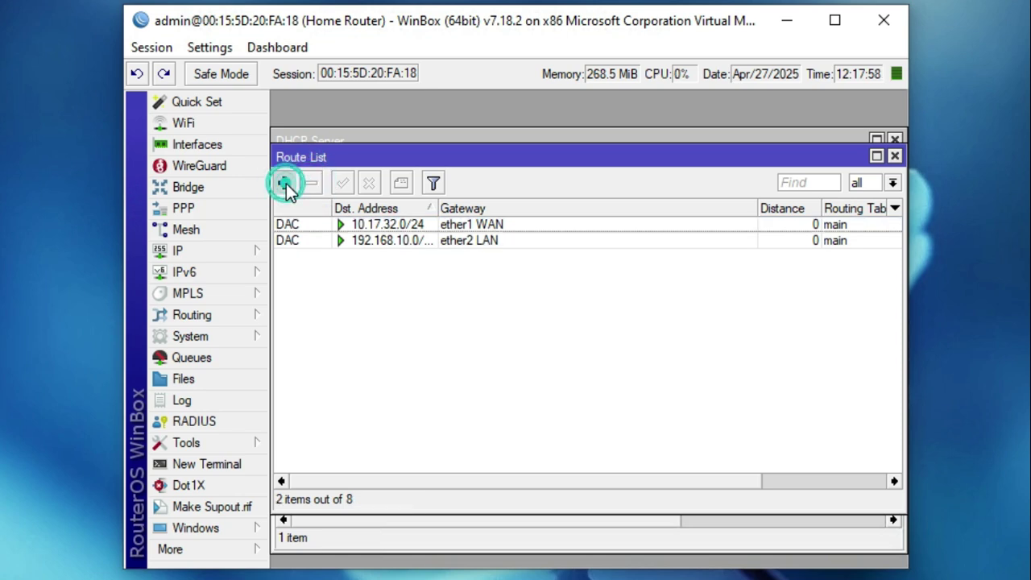
left_click(553, 155)
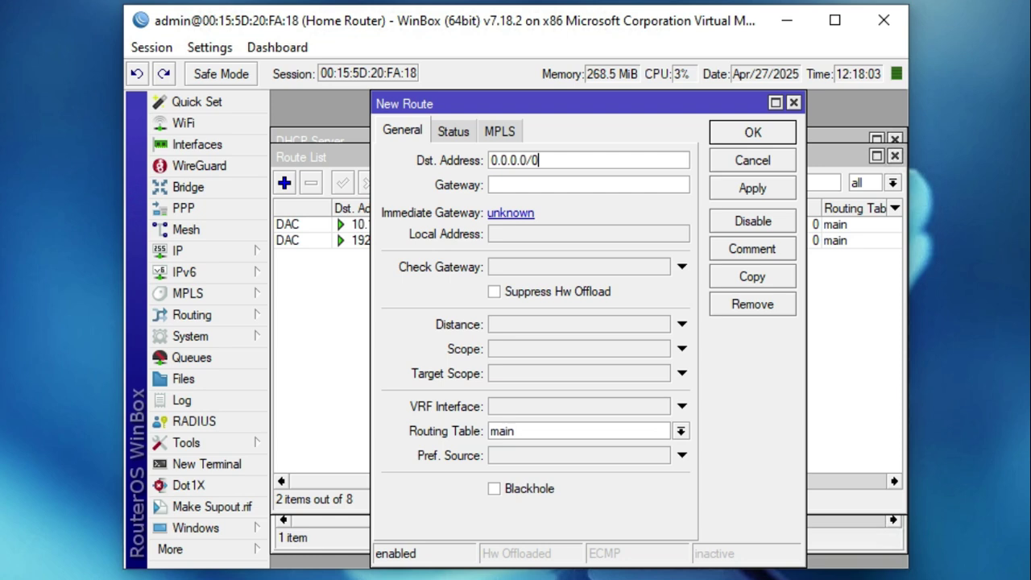
left_click(555, 184)
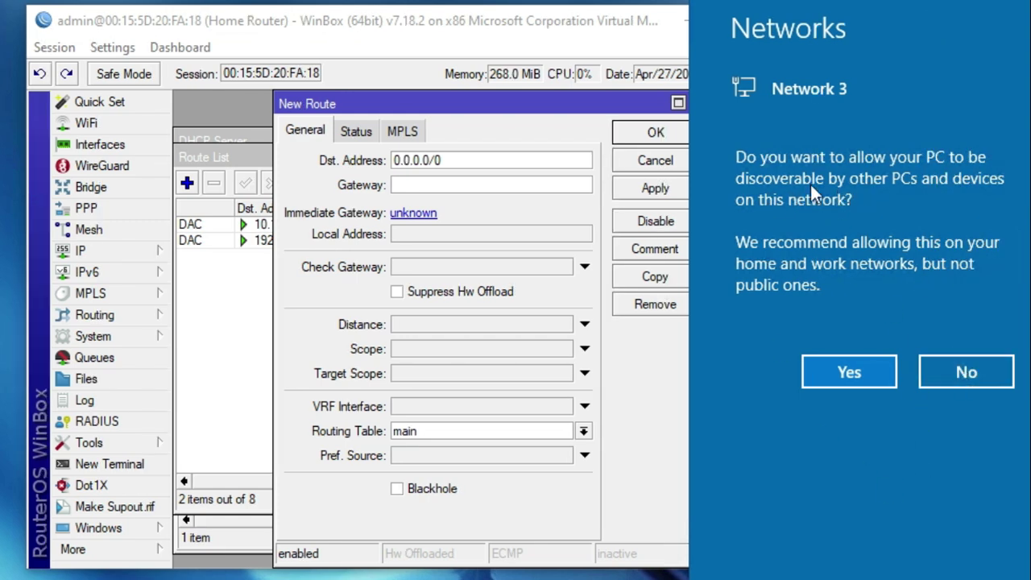
left_click(977, 369)
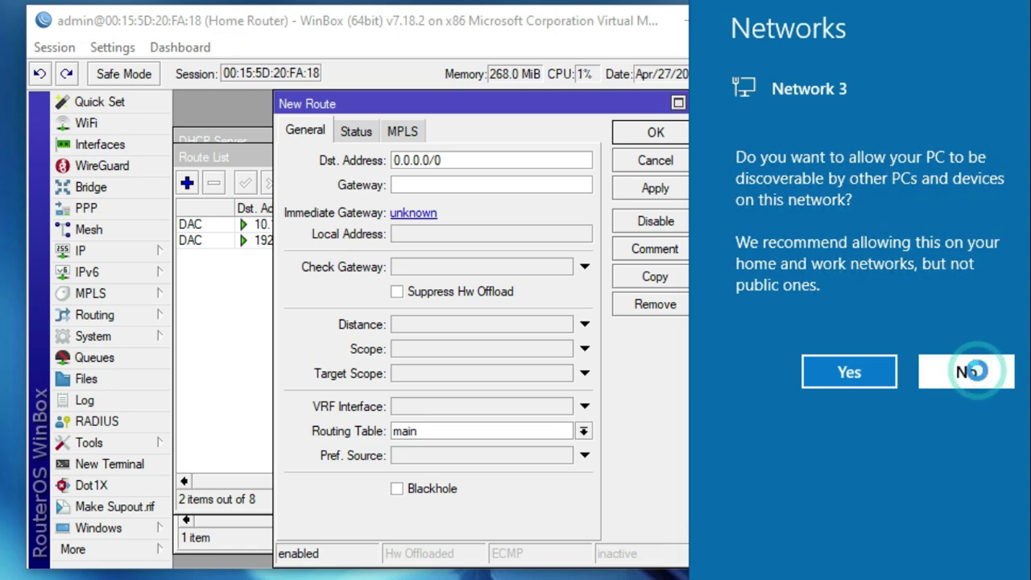
left_click(435, 186)
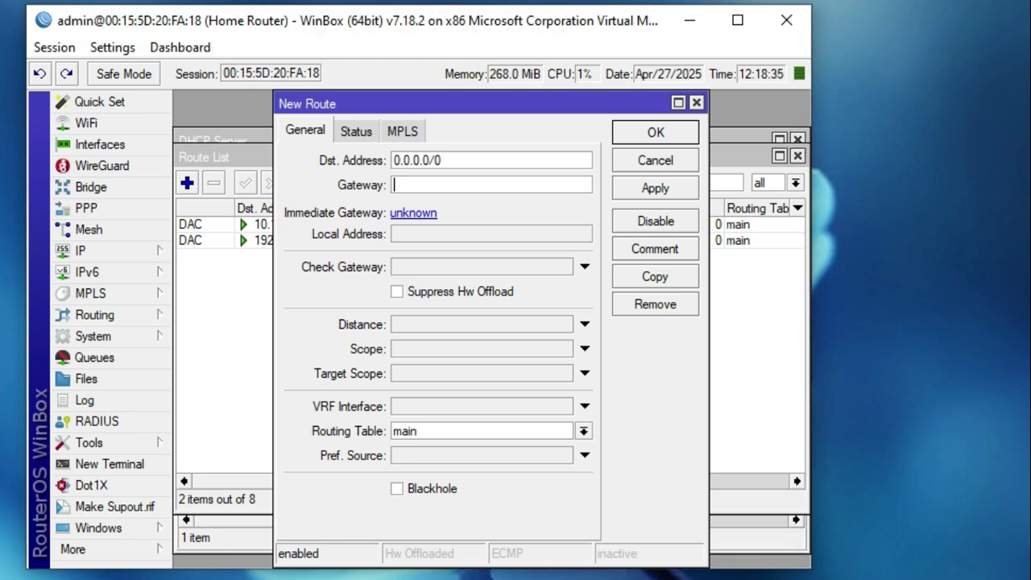
type("10.17.")
type("32.254")
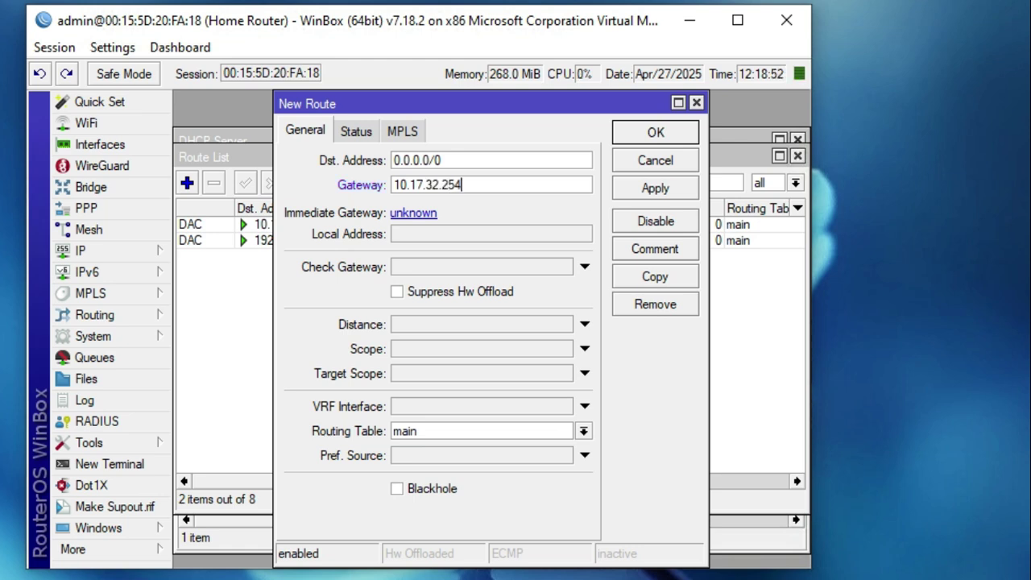
left_click(643, 195)
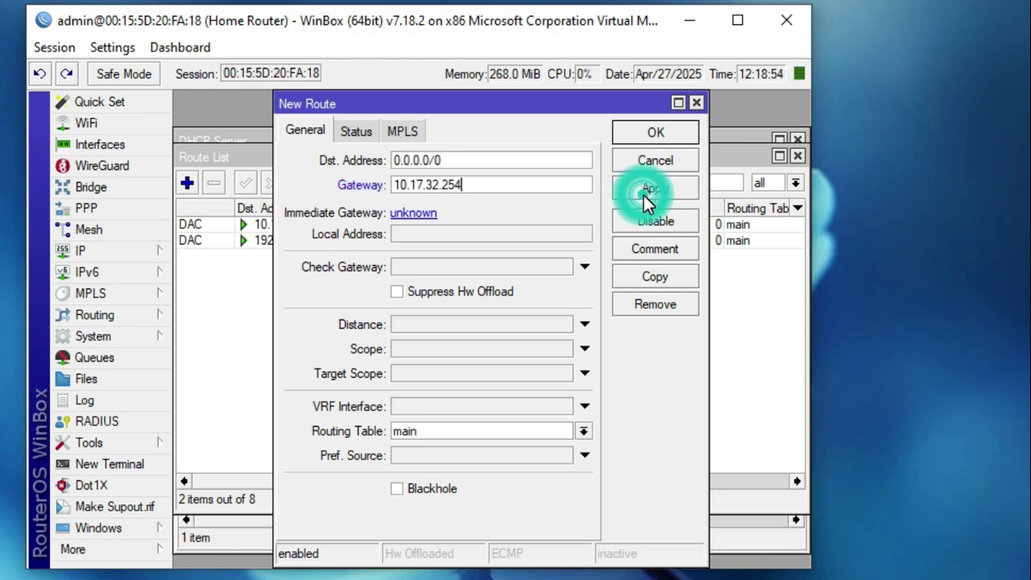
left_click(633, 137)
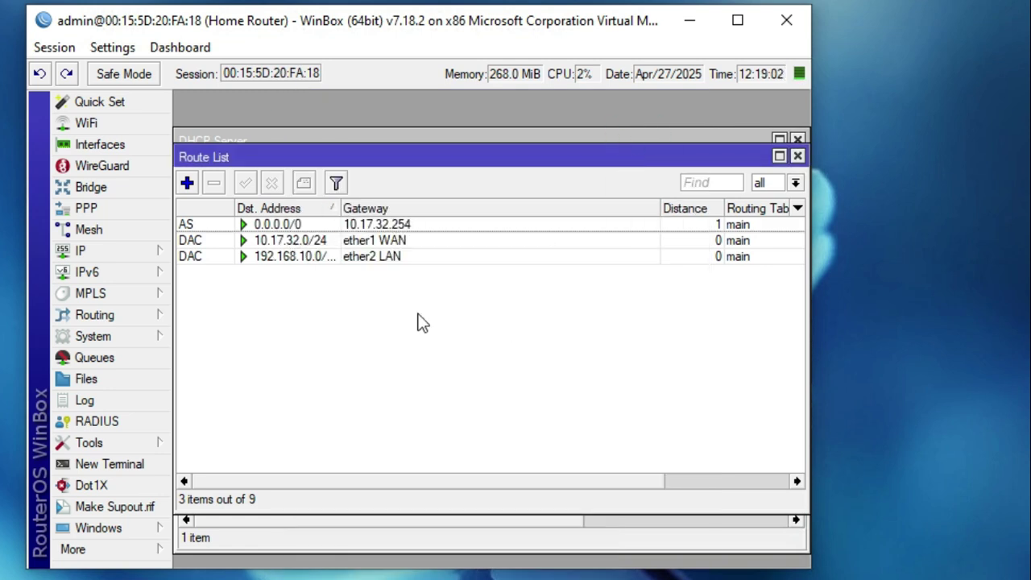
left_click(316, 225)
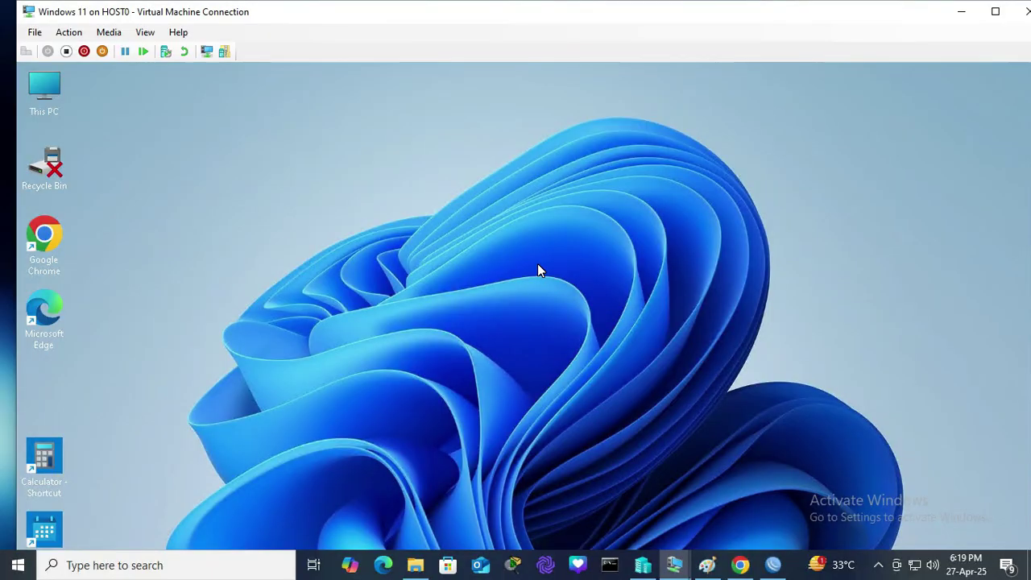
Step: Switch the Windows 11 virtual machine to full screen and open Control Panel inside it
left_click(145, 32)
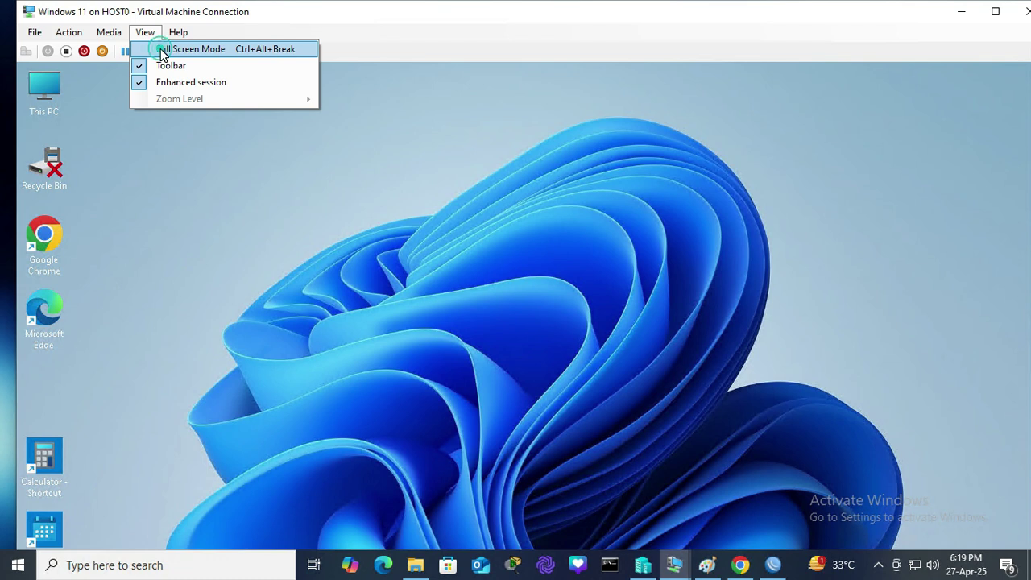
key("ctrl+alt+Break")
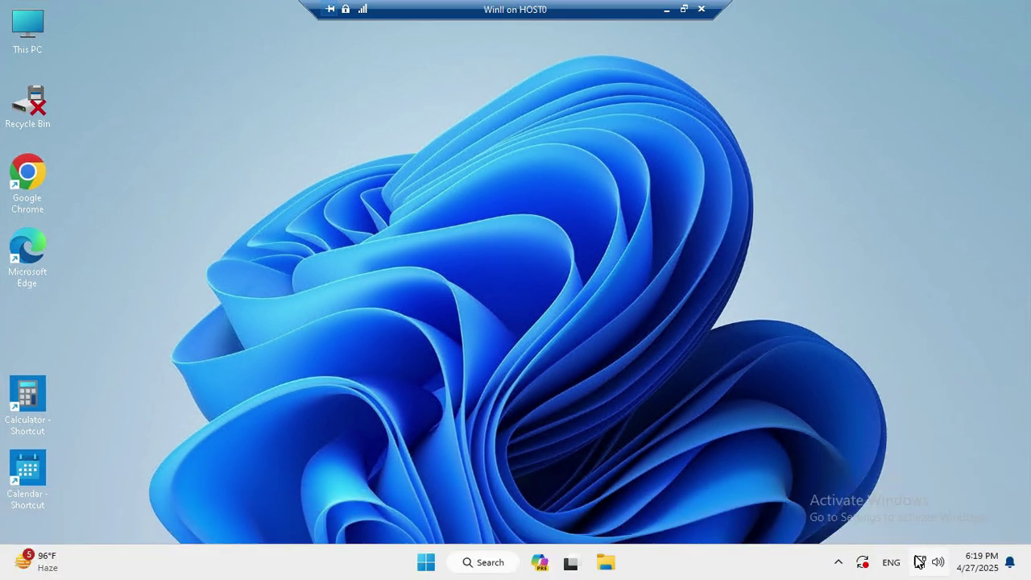
left_click(489, 564)
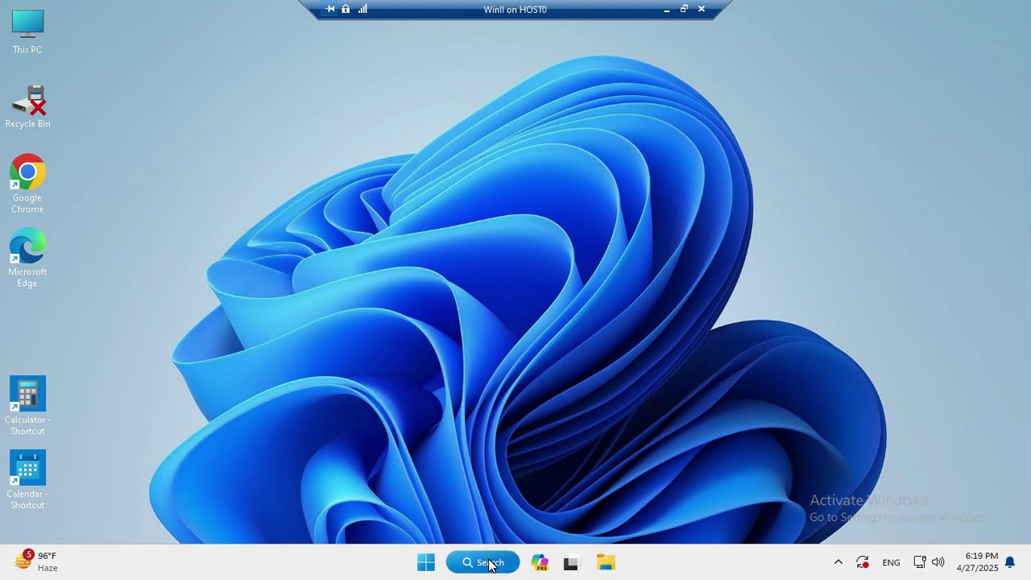
left_click(323, 66)
type("cont")
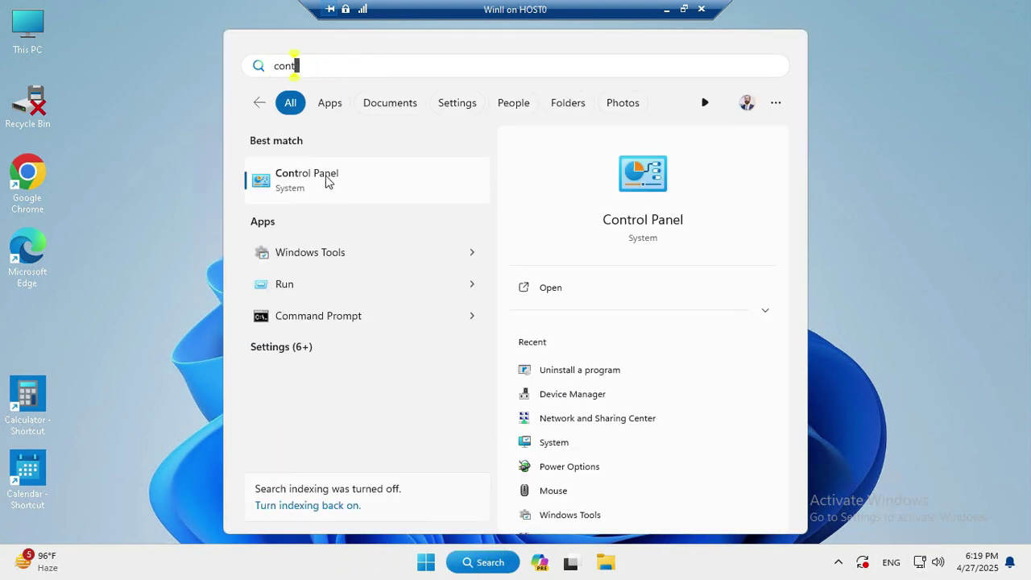
left_click(308, 174)
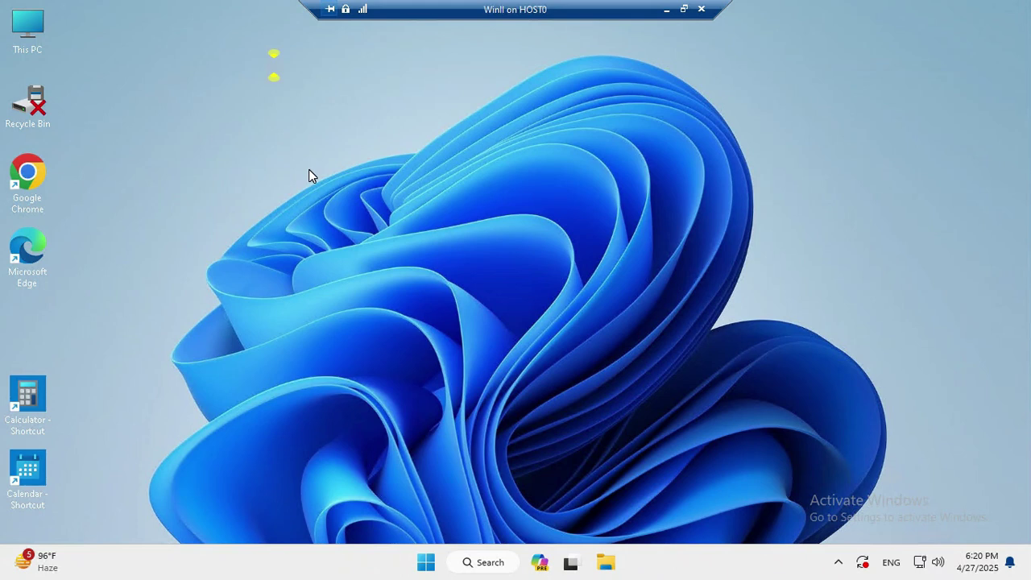
Step: Show the Control Panel items as large icons and open the adapter settings from Network and Sharing Center
left_click(687, 109)
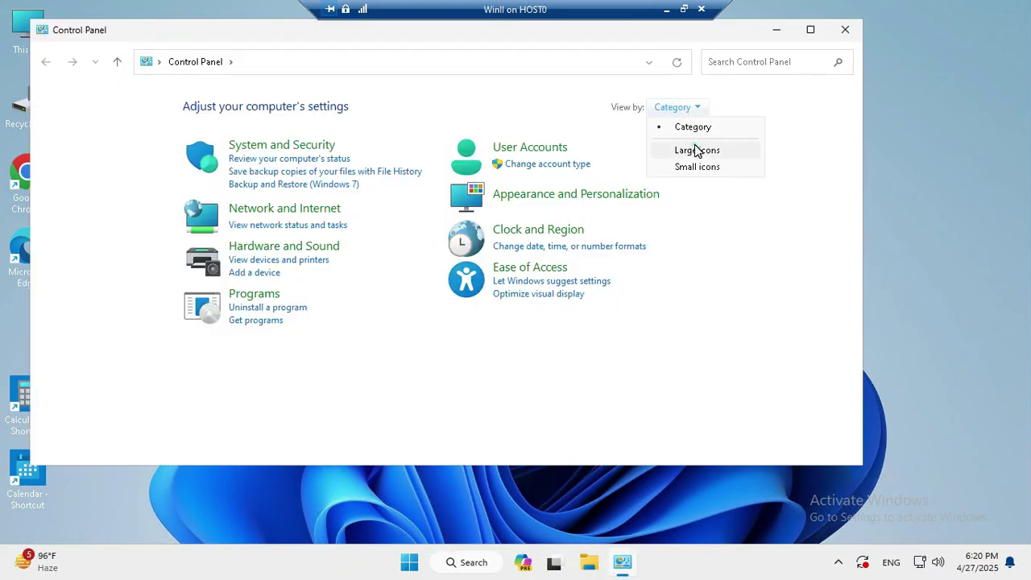
left_click(696, 150)
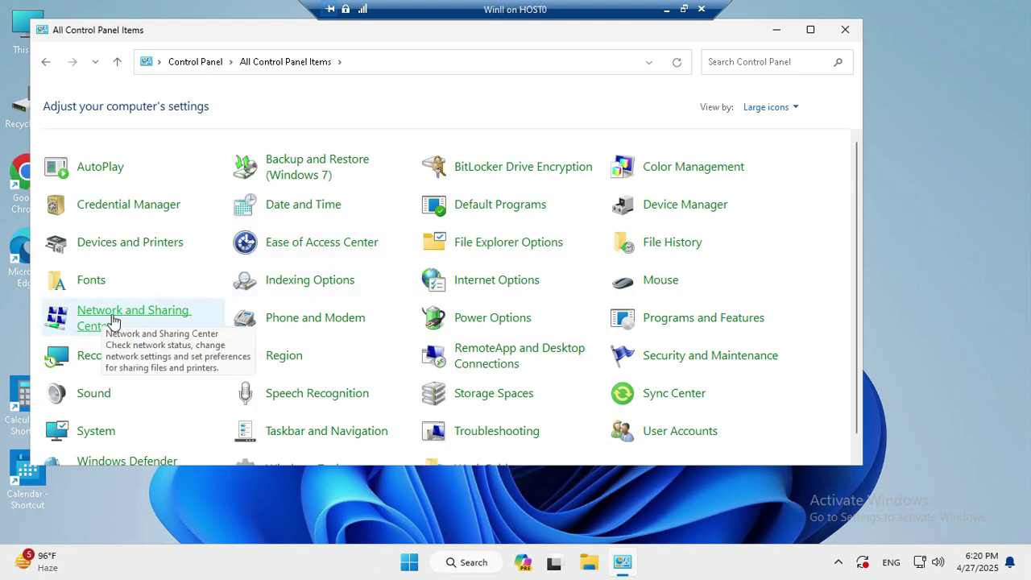
left_click(113, 320)
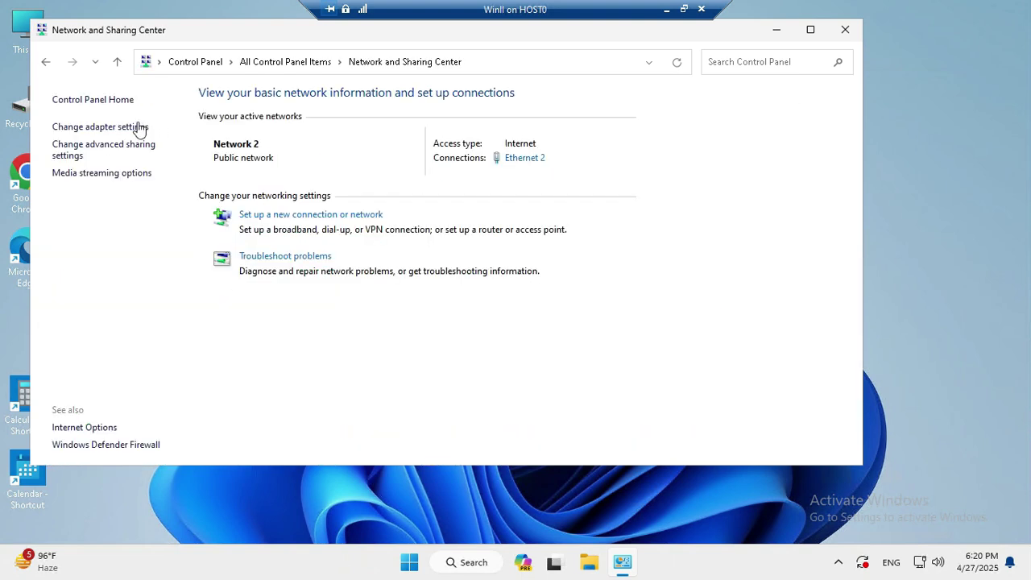
left_click(117, 128)
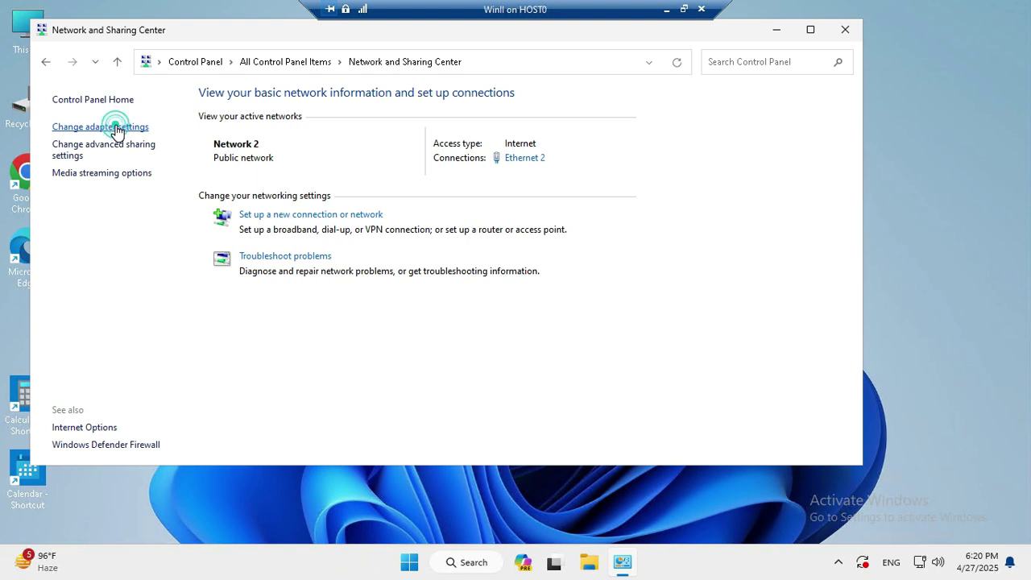
Step: Open the connection details of the Ethernet 2 adapter and examine its IPv4 address, subnet mask and physical address
left_click(142, 164)
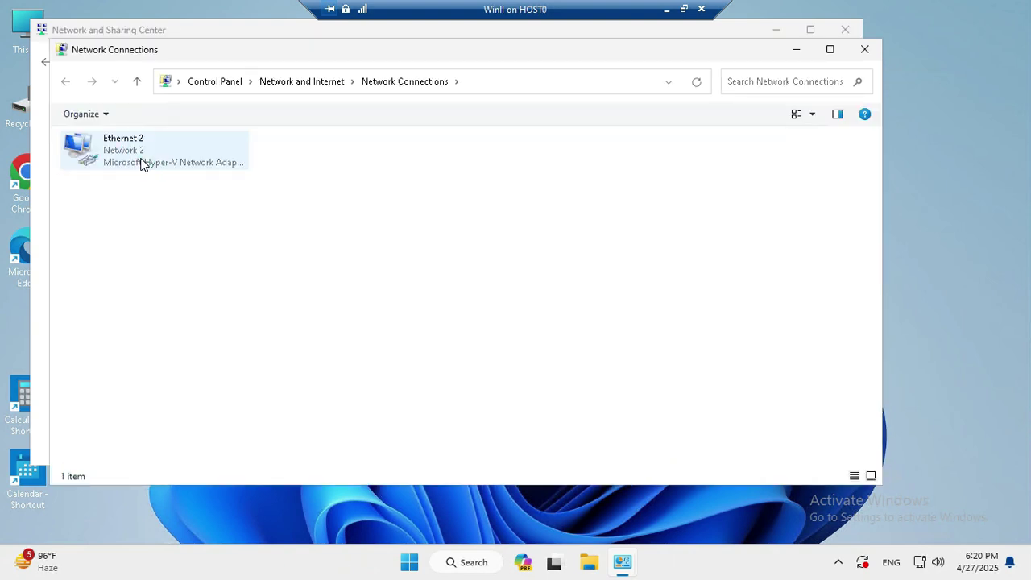
left_click(134, 151)
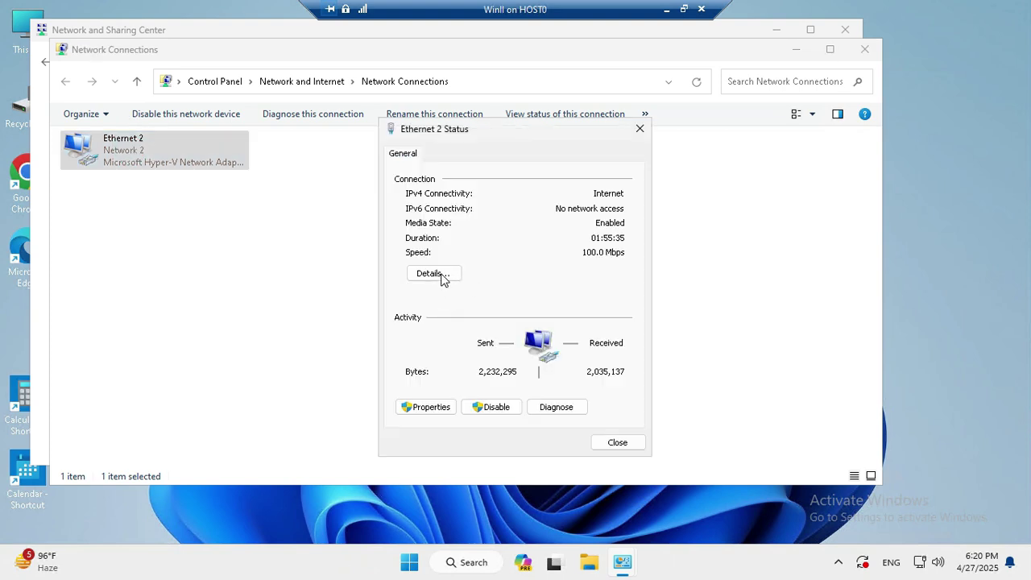
left_click(442, 274)
left_click(526, 263)
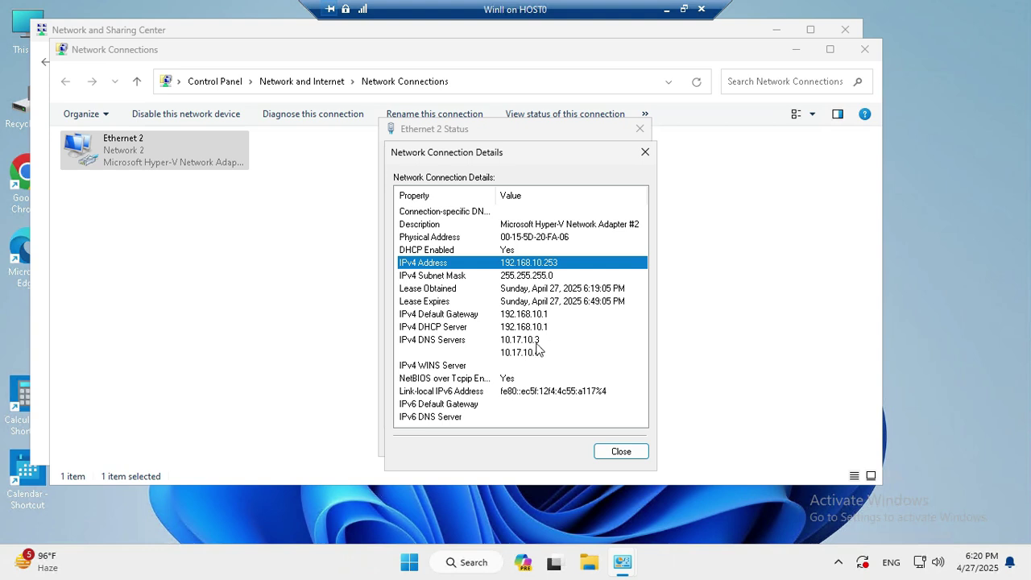
left_click(518, 276)
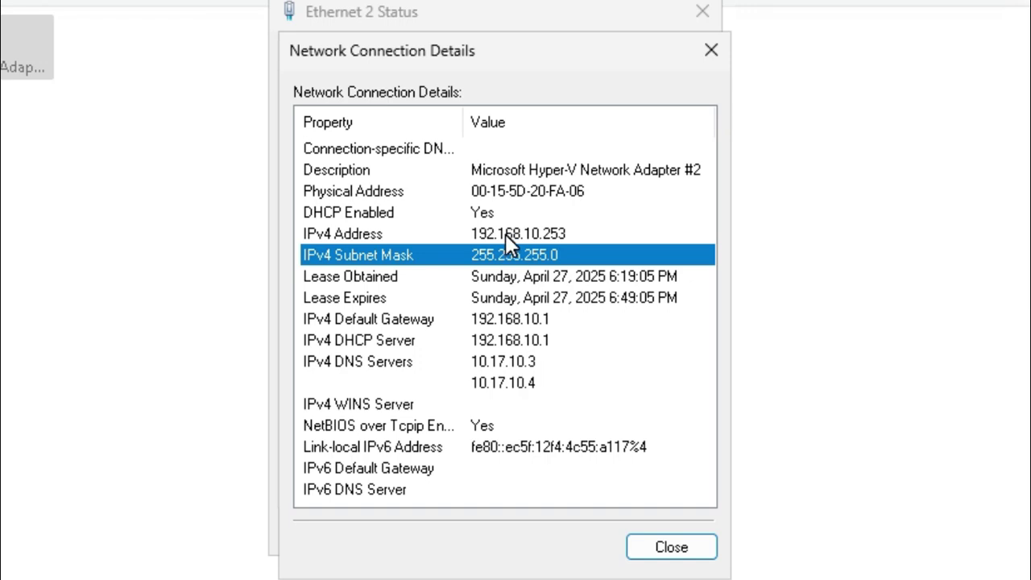
left_click(505, 234)
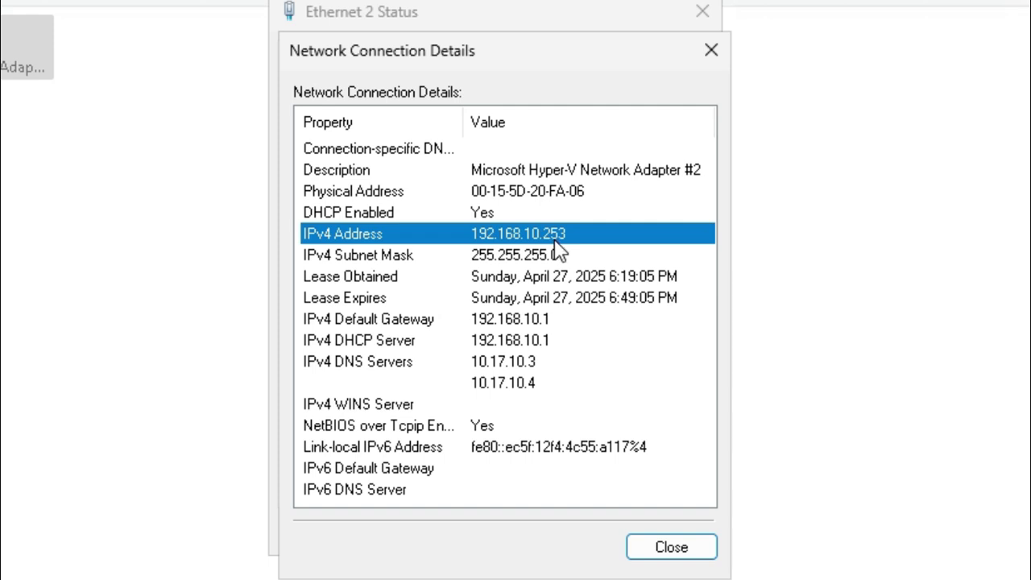
left_click(550, 194)
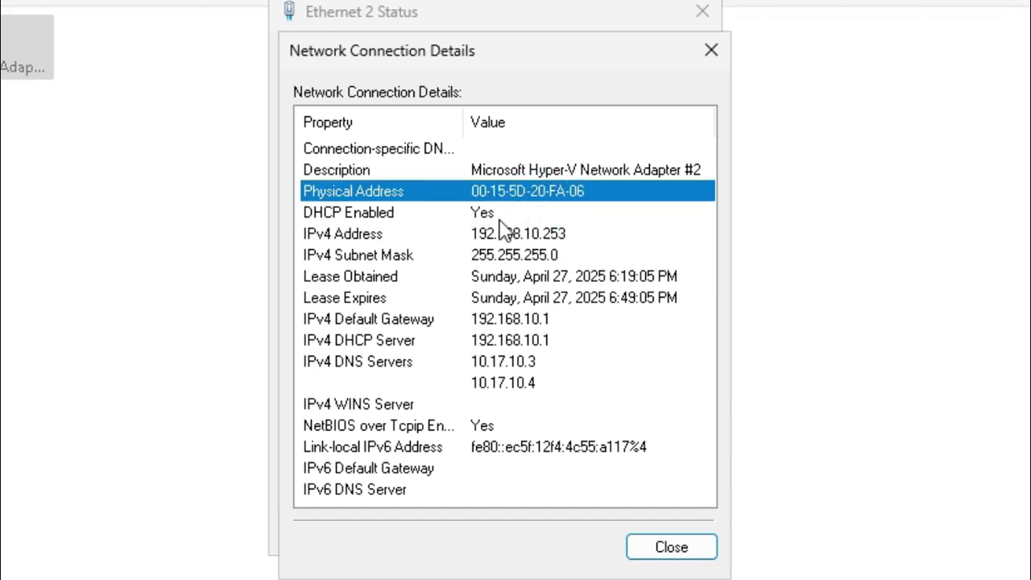
left_click(559, 234)
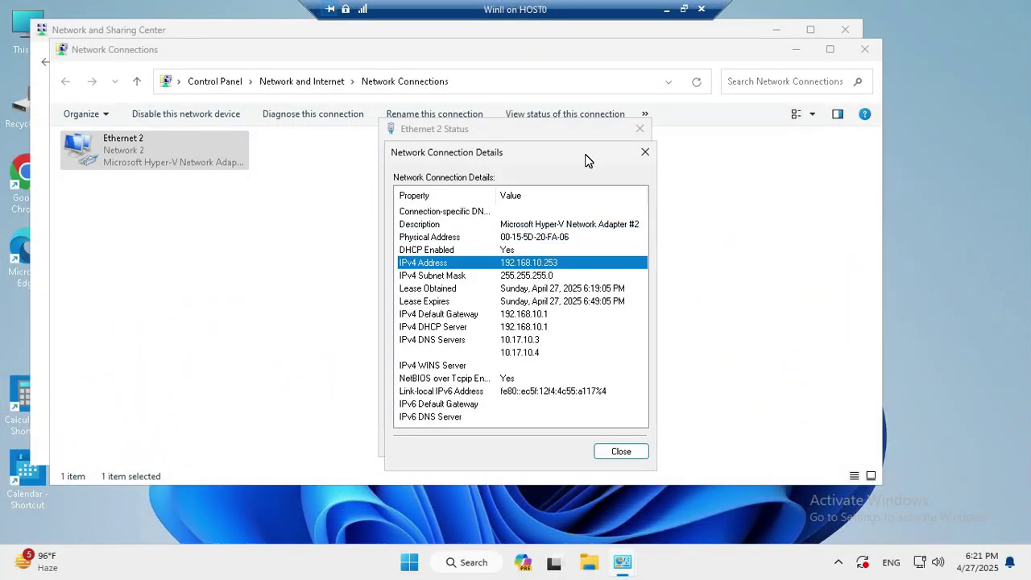
Step: Exit the virtual machine's full-screen view and open the DHCP server's lease list in WinBox to examine the leases
key("ctrl+alt+Pause")
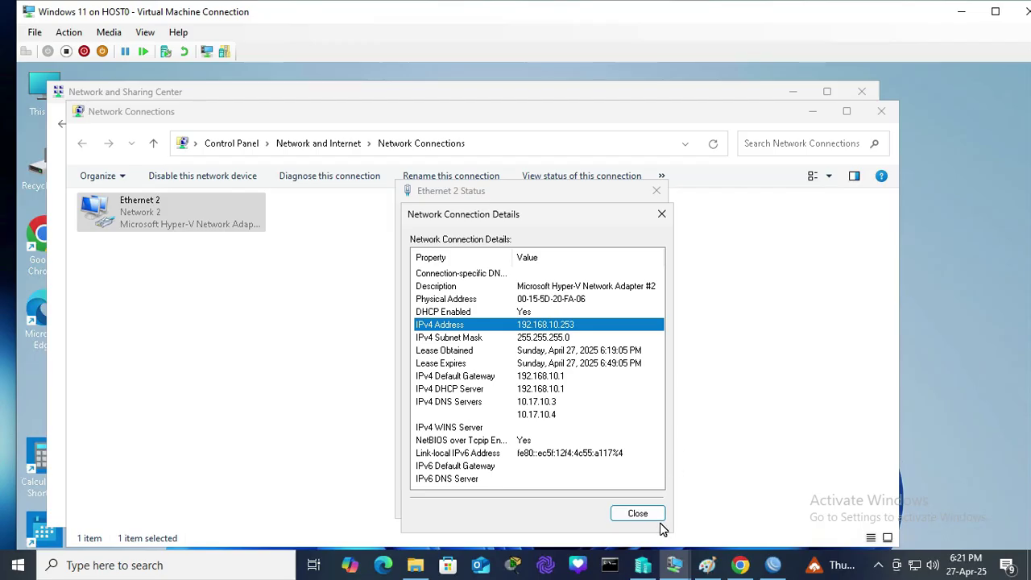
left_click(772, 565)
left_click(364, 195)
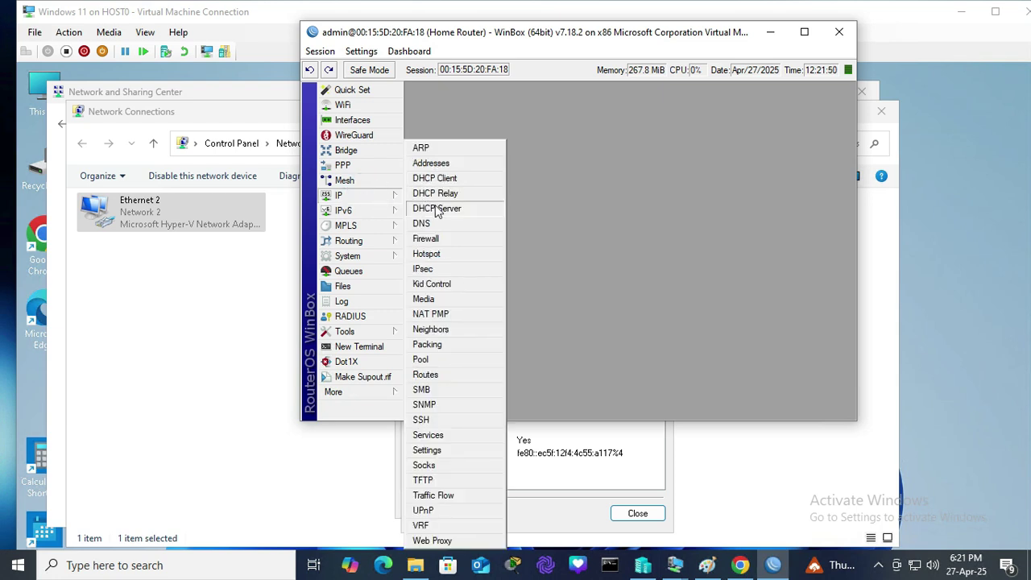
left_click(437, 210)
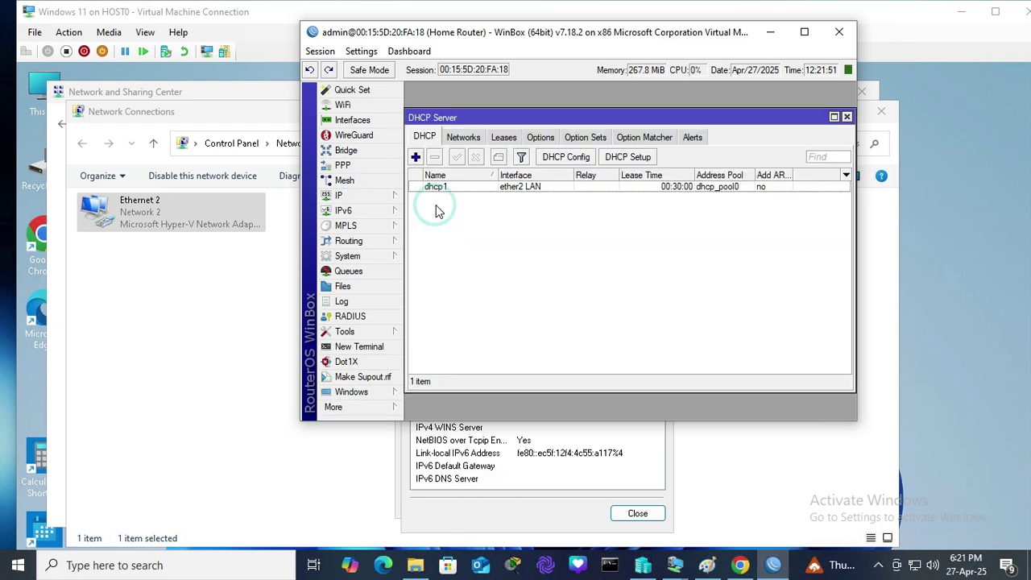
left_click(504, 138)
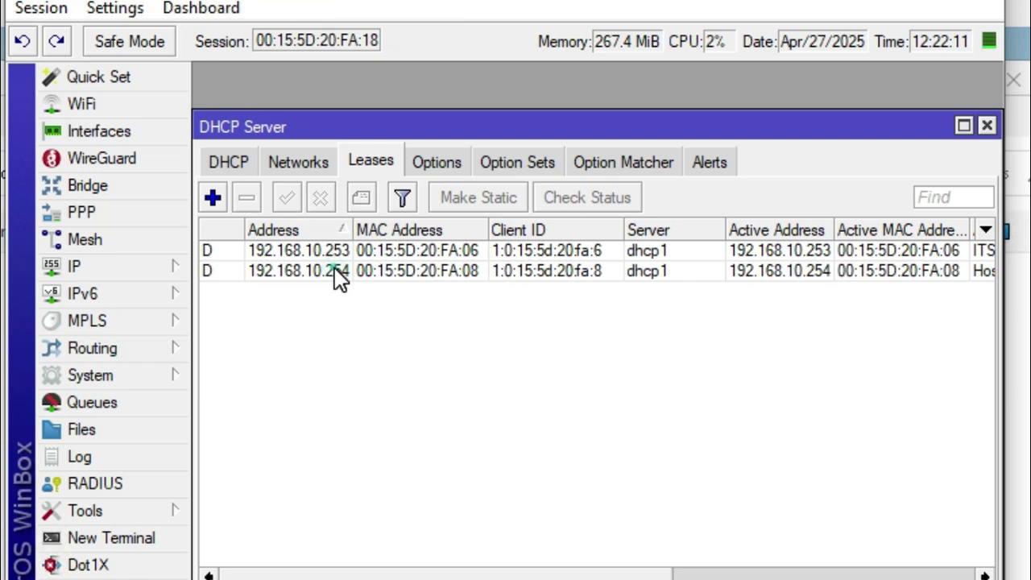
left_click(335, 269)
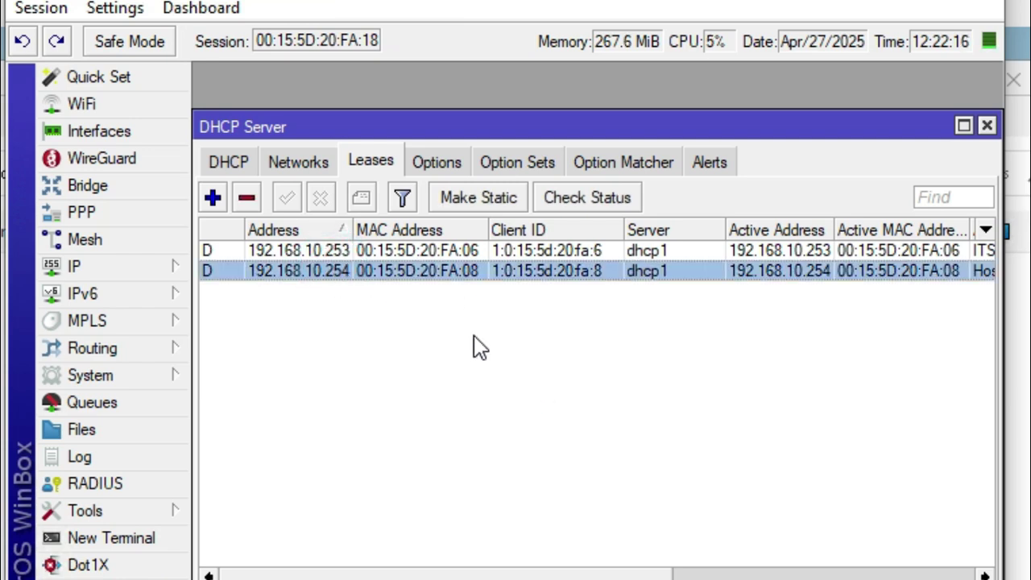
Step: Make the dynamic DHCP lease for 192.168.10.253 static
left_click(344, 250)
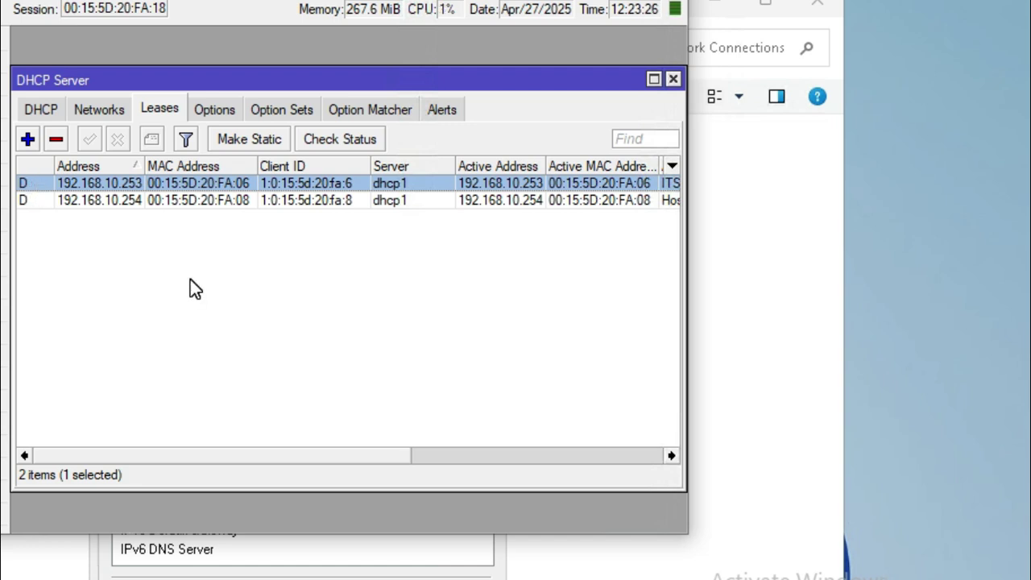
left_click(131, 175)
left_click(268, 145)
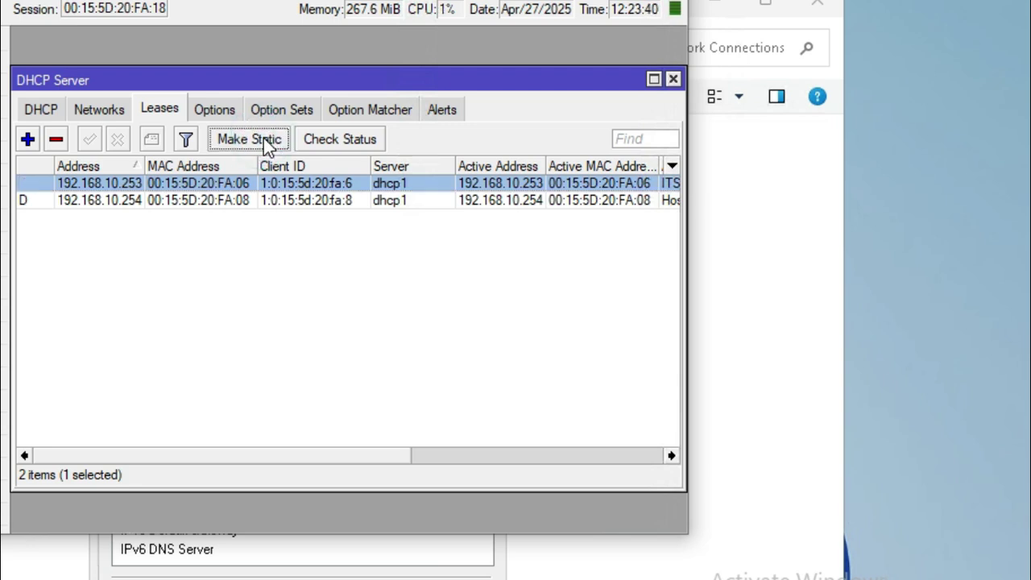